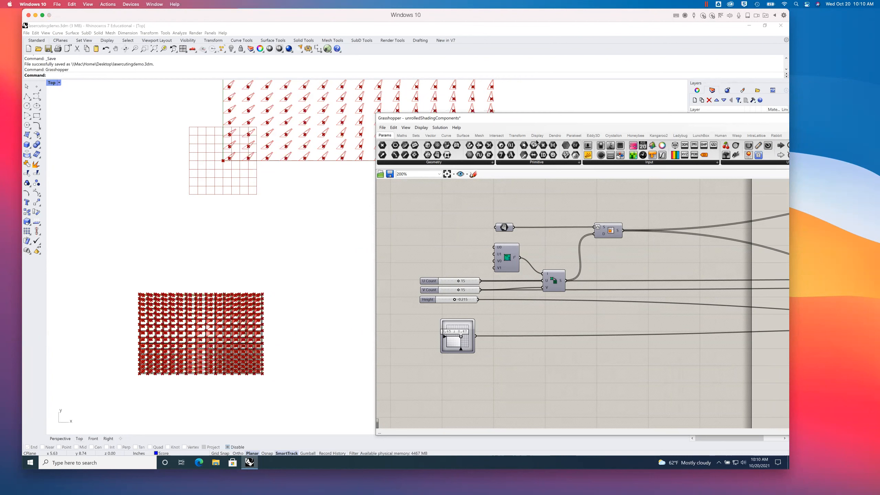
Step: Save the unrolledShadingComponents definition and close the Grasshopper window to uncover the Rhino viewports
left_click(390, 174)
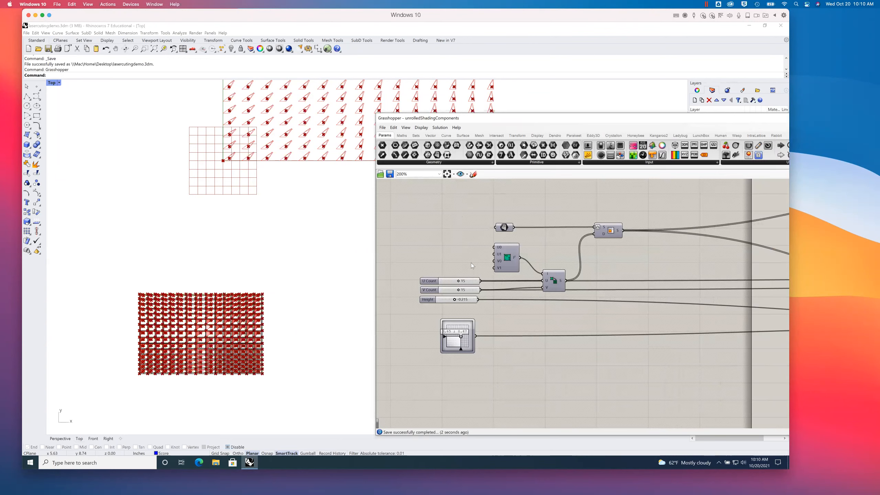
right_click_drag(269, 359, 277, 349)
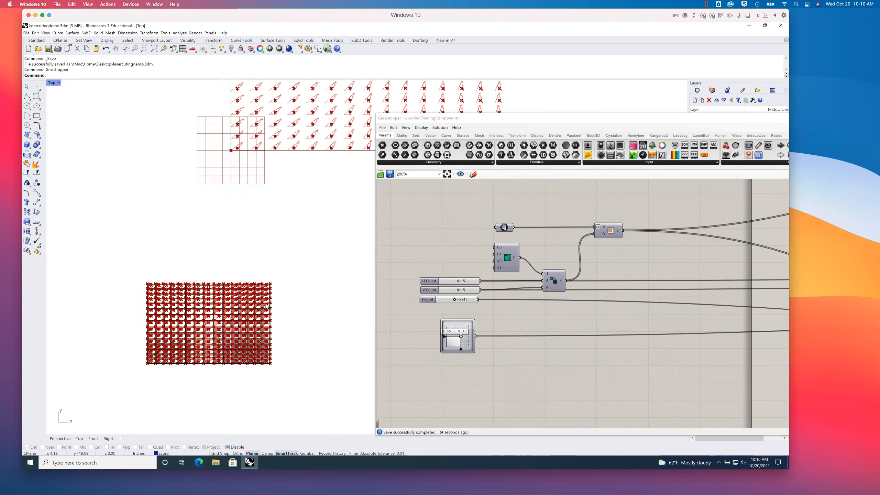
left_click_drag(751, 122, 623, 113)
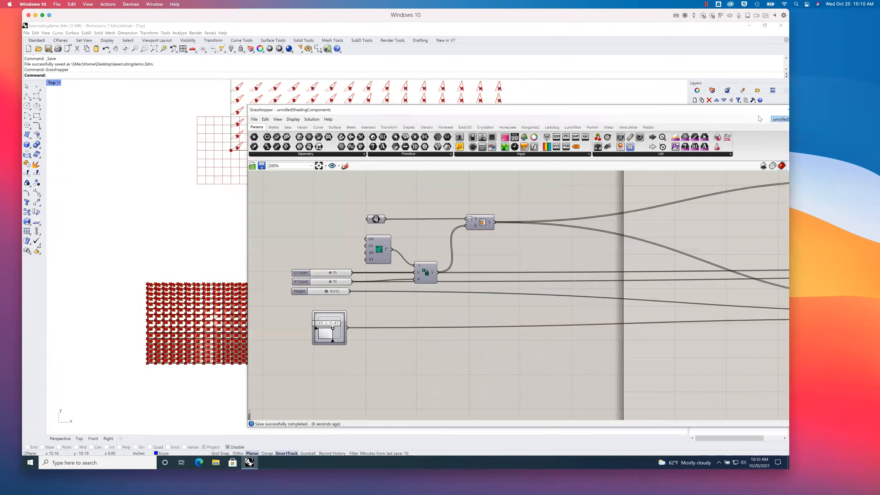
left_click_drag(758, 113, 680, 111)
left_click(745, 107)
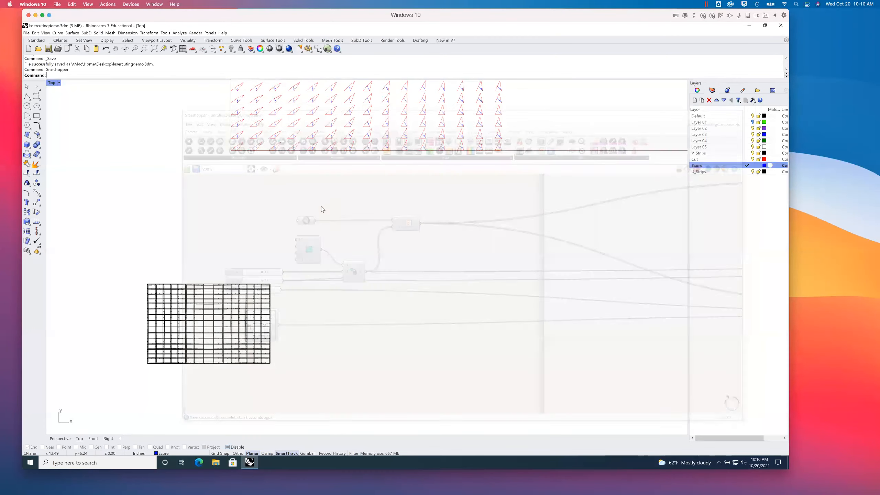
Step: Restore the four-viewport layout and view the shading grid model from another angle in Perspective
double_click(52, 83)
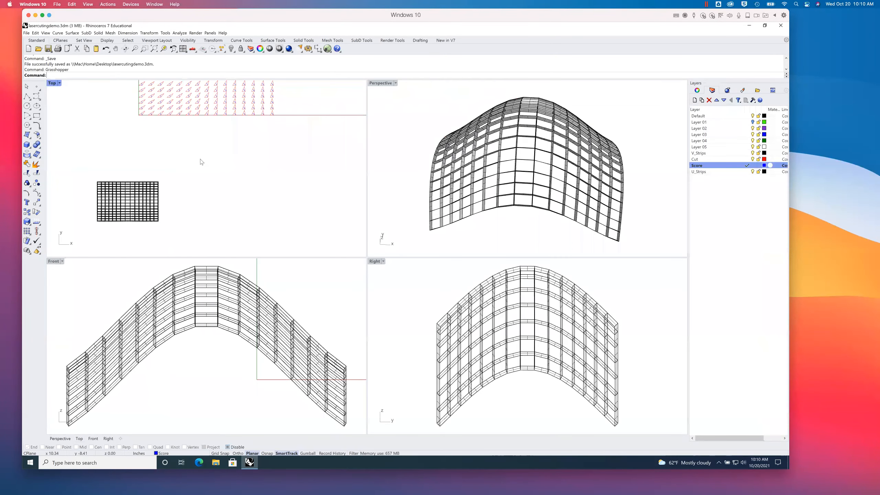
scroll(515, 177, "up", 3)
right_click_drag(515, 177, 544, 188)
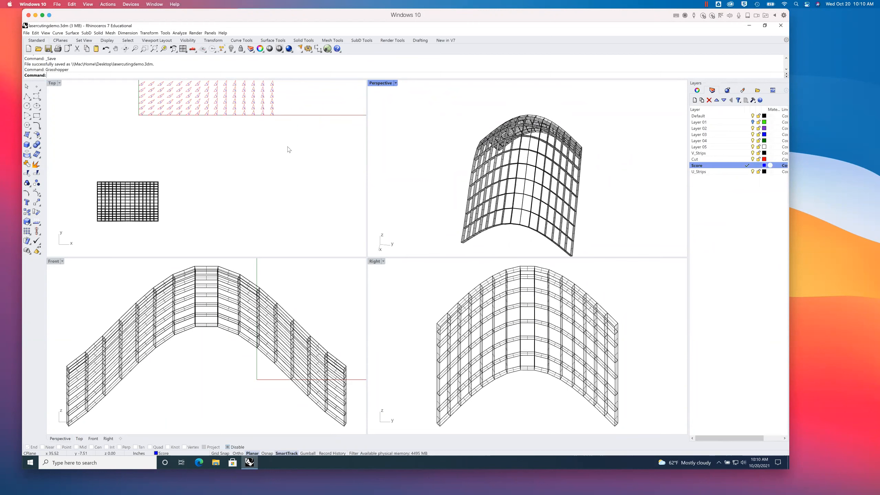
Step: Examine the first unrolled U strip in the Top view, including its end label, cut outline and score lines
scroll(288, 142, "up", 10)
scroll(193, 149, "up", 8)
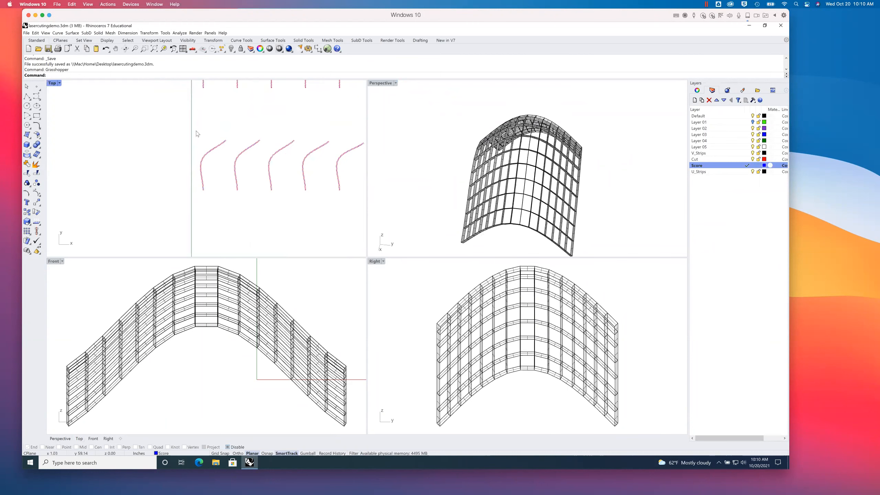
scroll(212, 133, "up", 6)
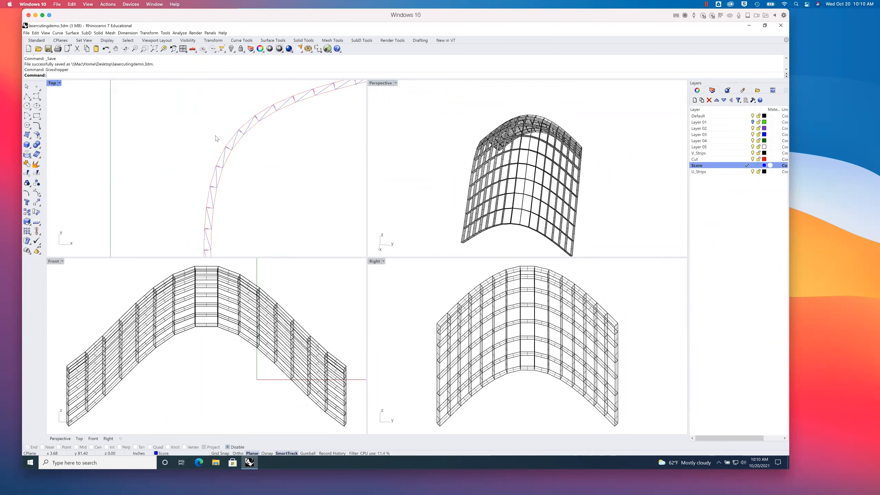
right_click_drag(256, 194, 261, 177)
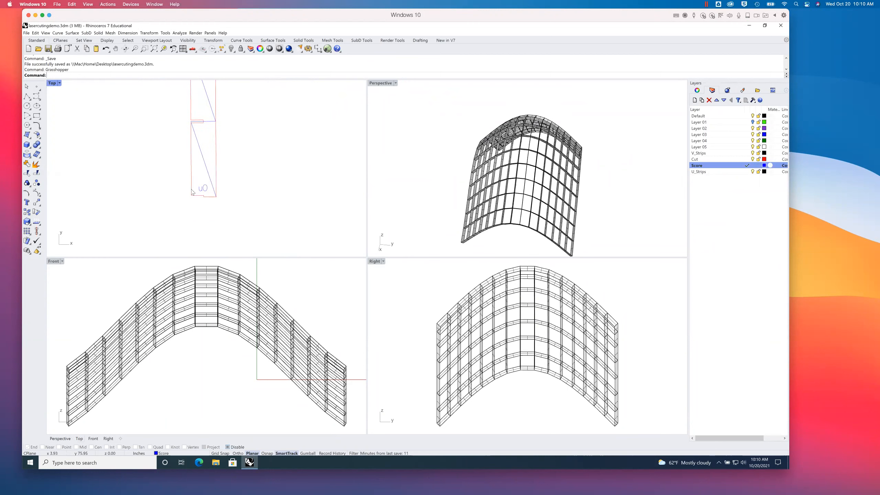
scroll(204, 189, "up", 4)
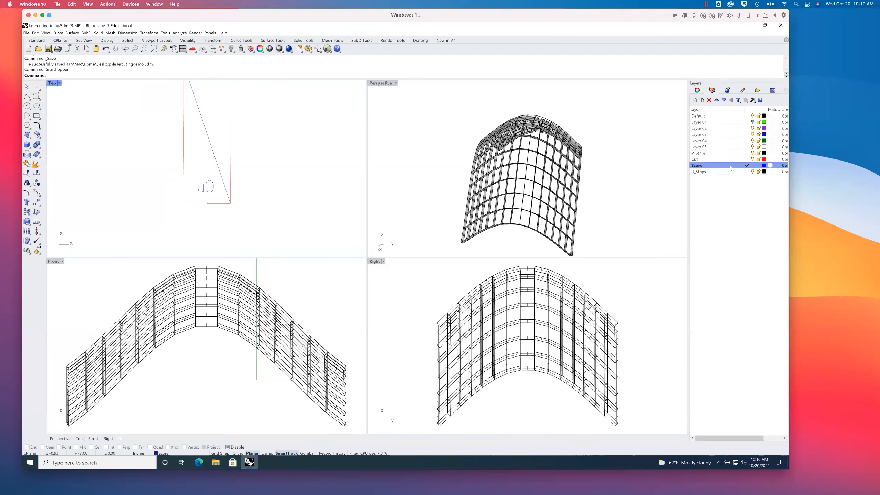
scroll(241, 156, "down", 3)
scroll(238, 160, "up", 1)
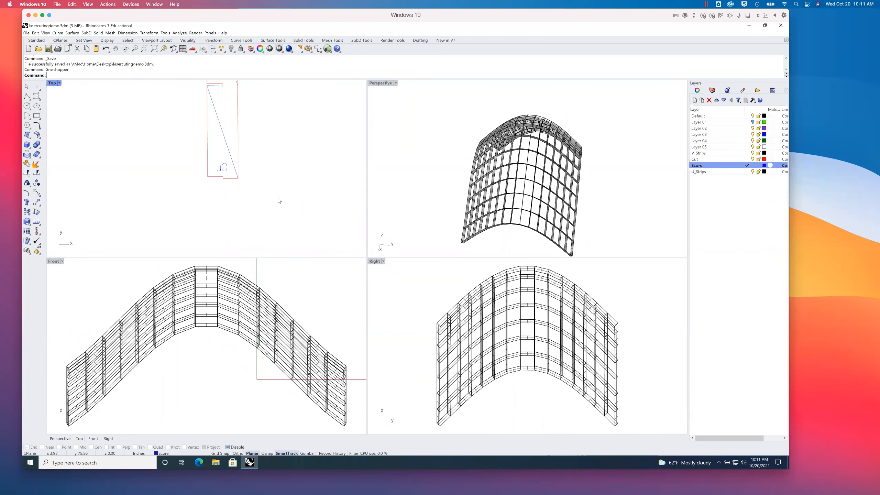
Step: Examine the first unrolled V strip and its end label in the Top view
scroll(240, 174, "down", 4)
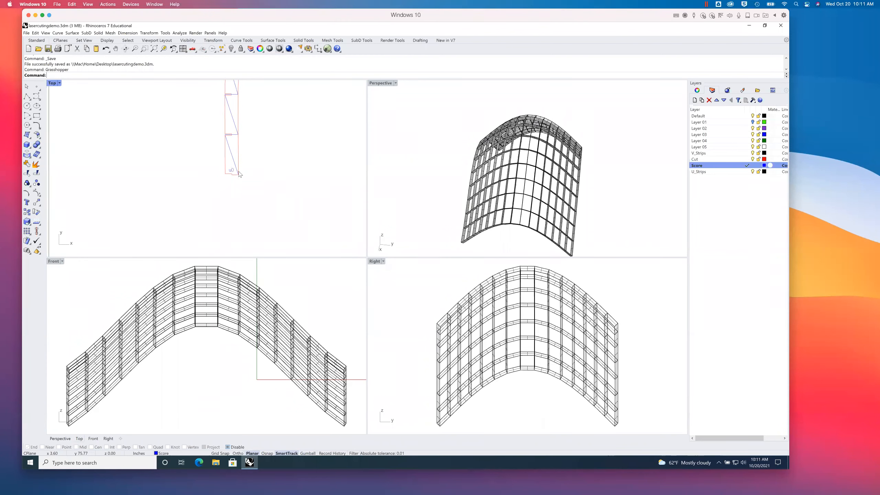
scroll(241, 173, "down", 15)
right_click_drag(244, 165, 200, 125)
right_click_drag(236, 198, 193, 191)
scroll(152, 222, "up", 12)
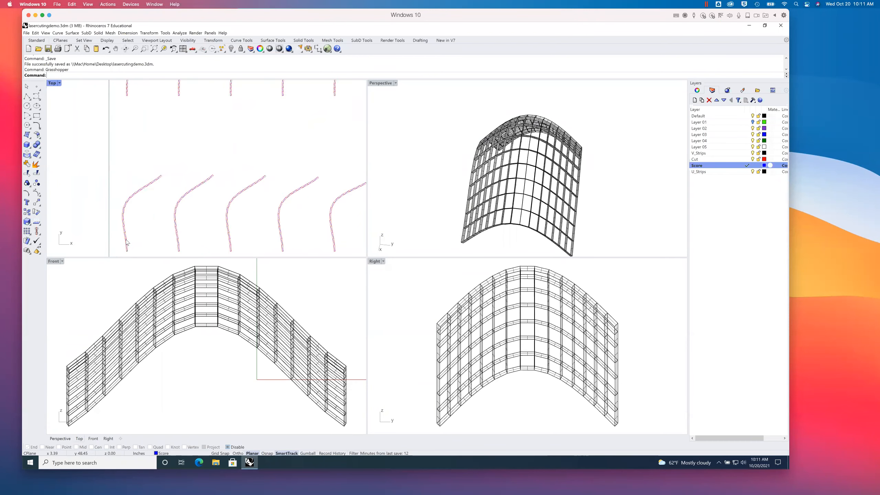
right_click_drag(147, 217, 162, 154)
scroll(141, 197, "up", 12)
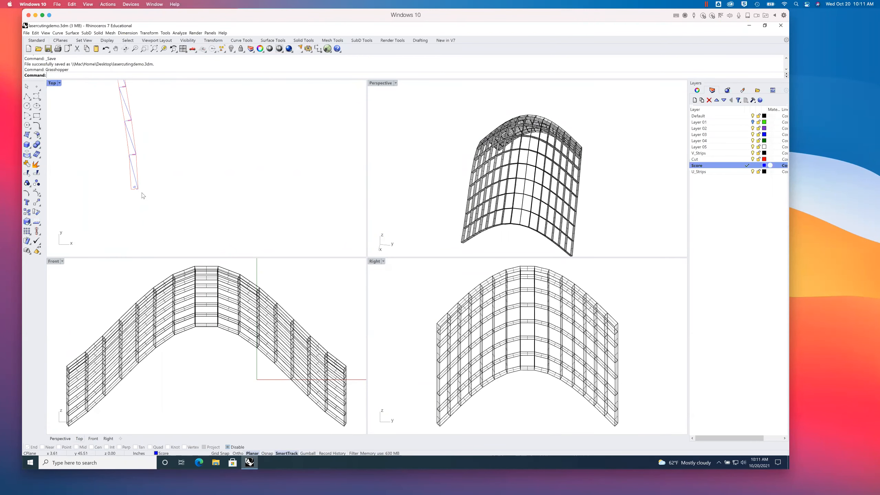
scroll(128, 187, "down", 8)
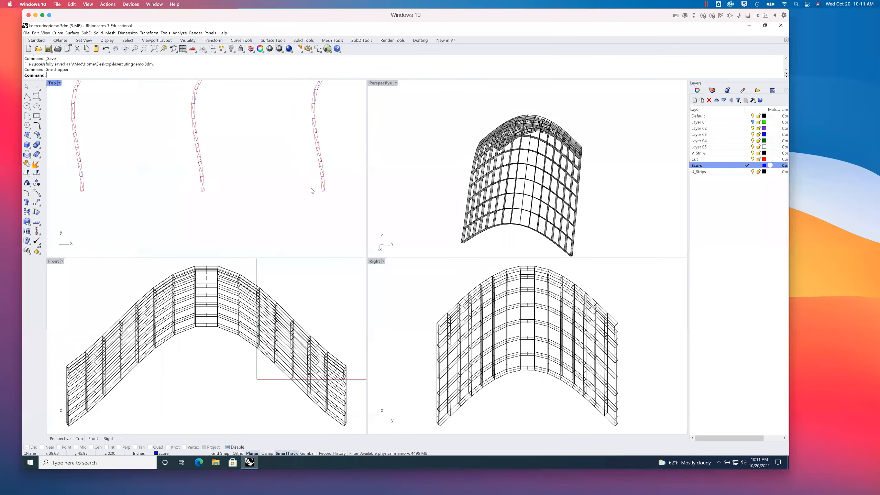
Step: Examine the end label of the last unrolled V strip in the row in the Top view
right_click_drag(167, 191, 216, 173)
scroll(232, 196, "up", 8)
scroll(225, 175, "up", 2)
scroll(223, 174, "up", 5)
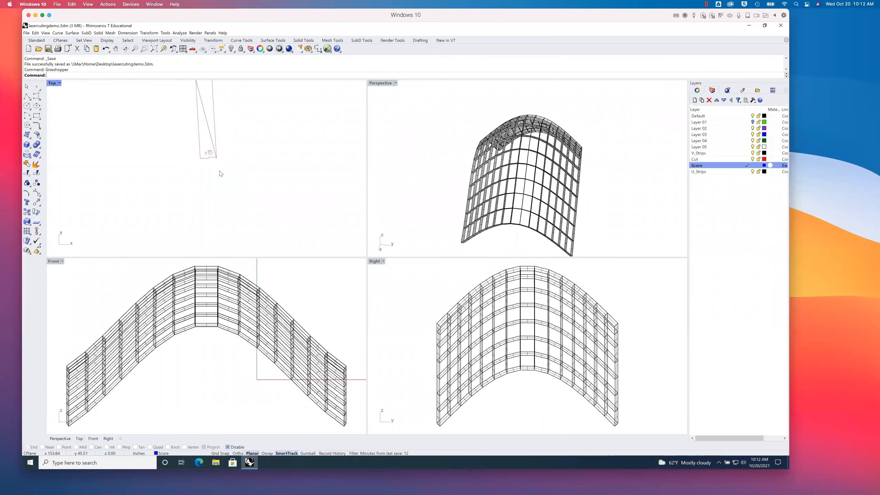
scroll(216, 172, "down", 5)
scroll(221, 183, "down", 3)
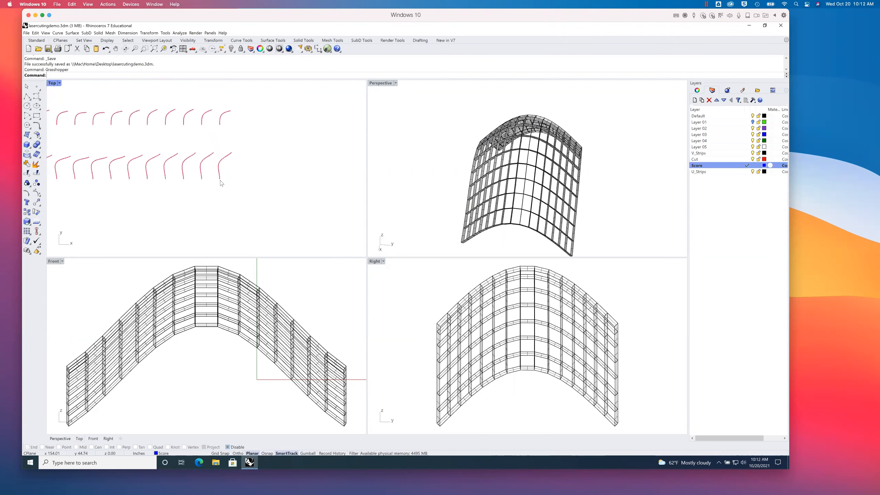
Step: Maximize the Perspective viewport, display the properties instead of the layers, and frame the grid's near corner
right_click_drag(221, 185, 263, 181)
mouse_move(554, 202)
right_mouse_down()
mouse_move(573, 191)
mouse_move(561, 188)
right_mouse_up()
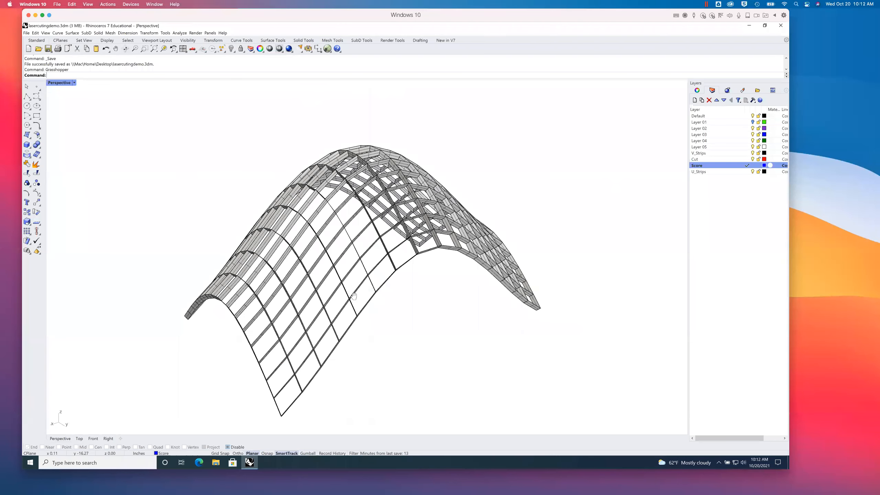
right_click_drag(350, 288, 326, 242, "shift")
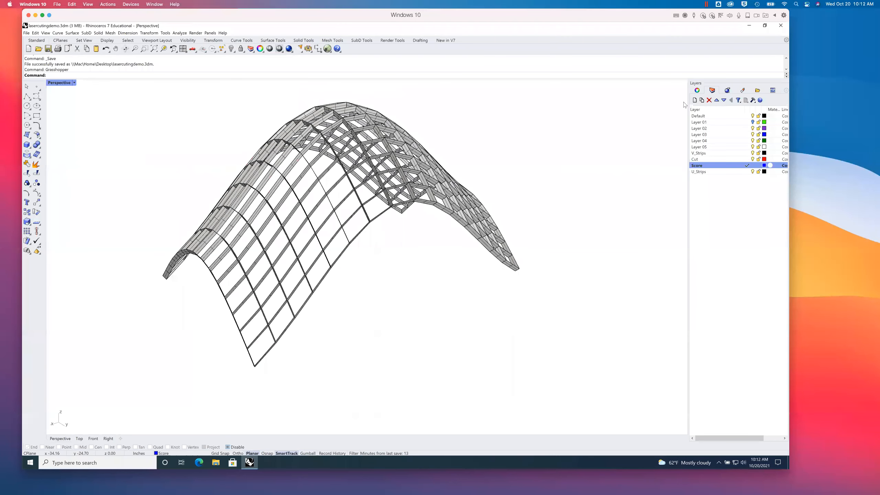
left_click(699, 90)
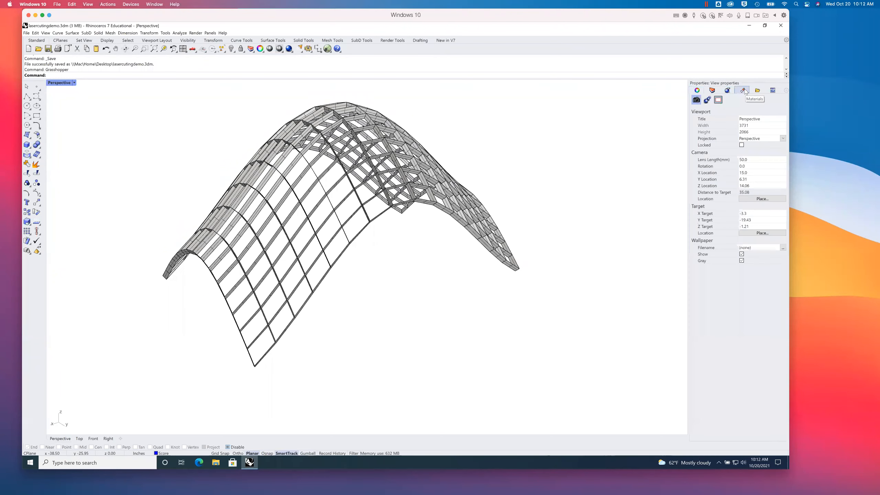
right_click_drag(561, 163, 681, 109)
right_click_drag(409, 260, 304, 371)
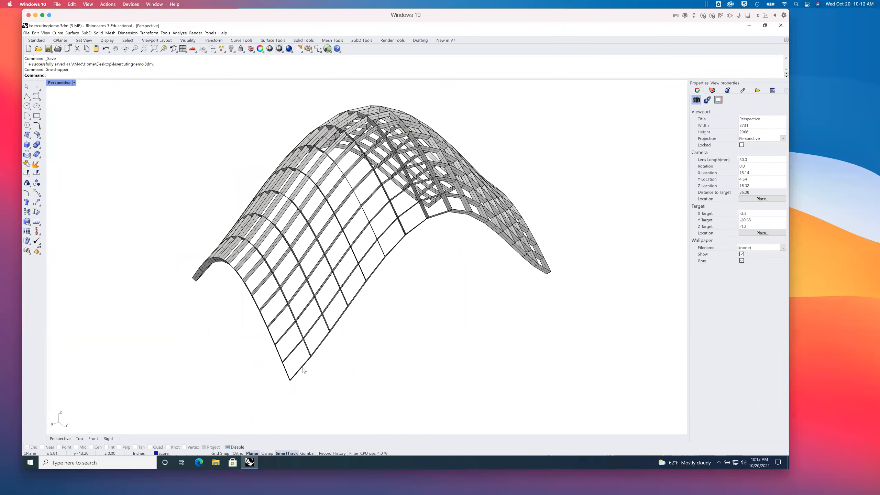
Step: Select three of the model's outer edge strips one by one and check each one's name and layer
left_click(303, 368)
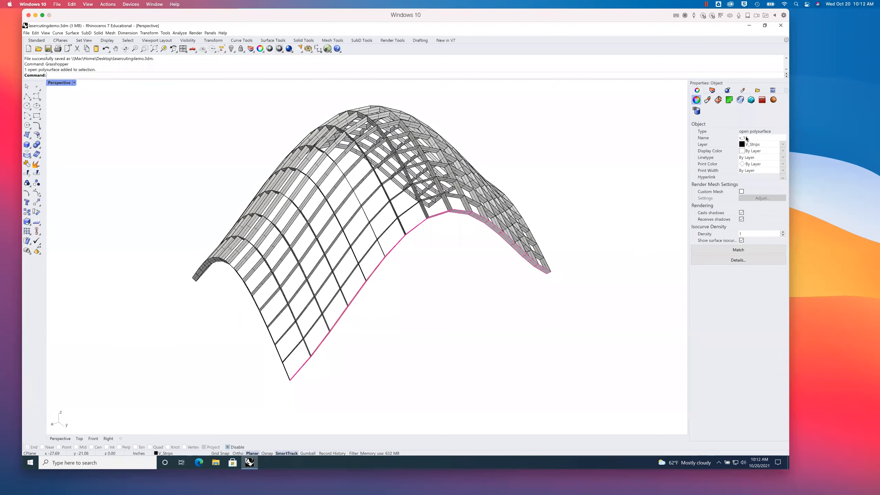
right_click_drag(436, 272, 446, 304)
scroll(387, 333, "up", 5)
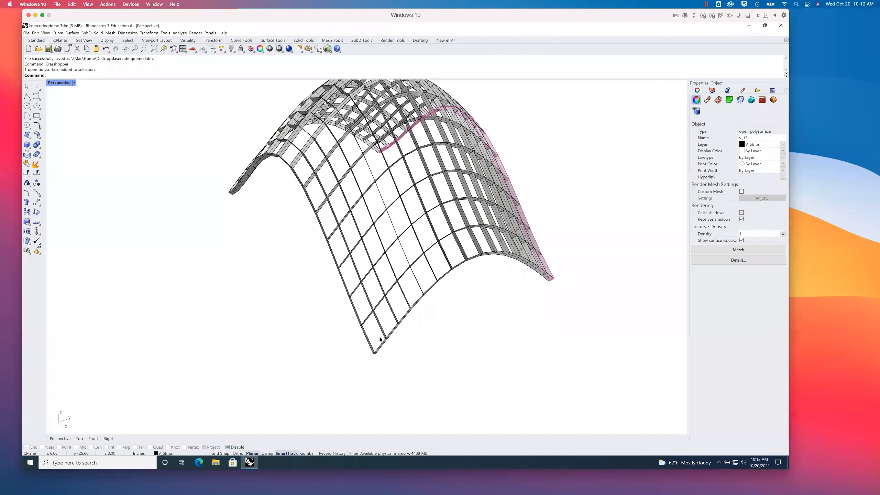
left_click(363, 350)
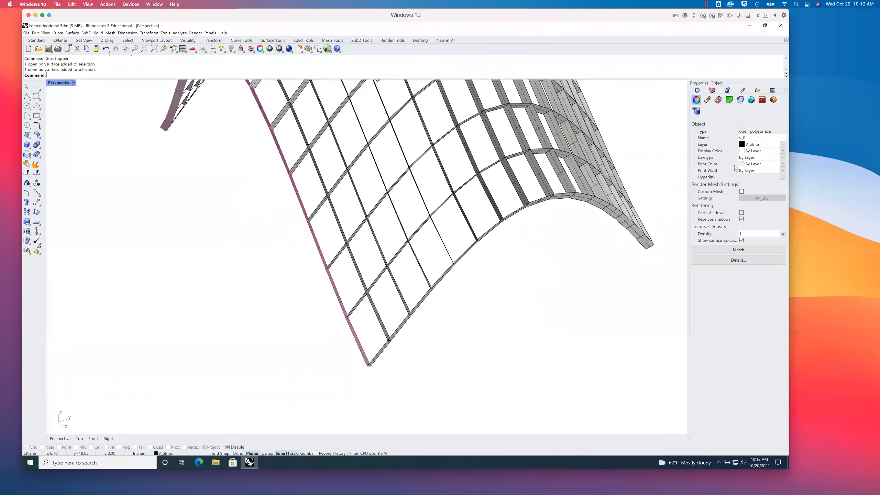
left_click(381, 354)
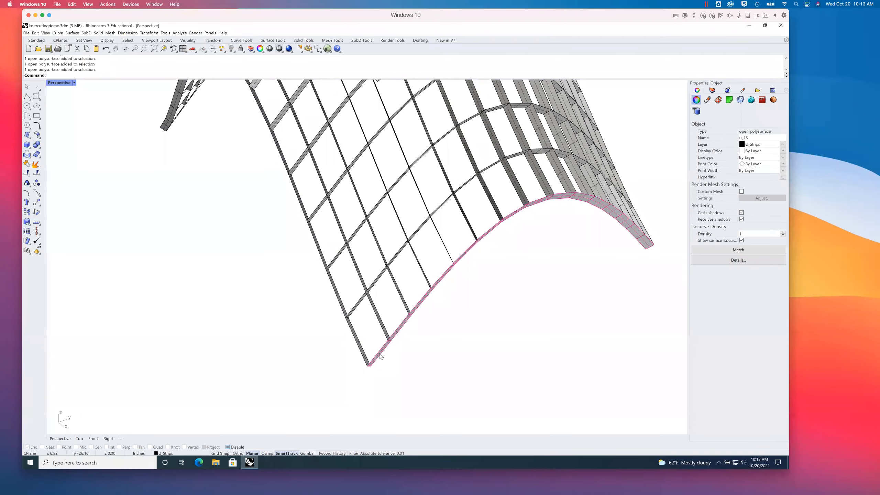
Step: At the corner where strips v_0 and u_0 meet, check both names and those of the next four U strips
right_click_drag(381, 355, 256, 347)
left_click(242, 348)
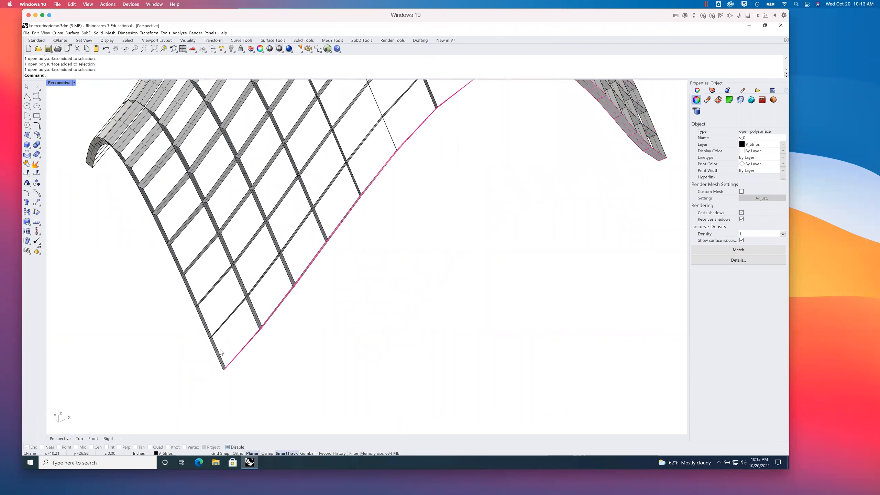
left_click(215, 356)
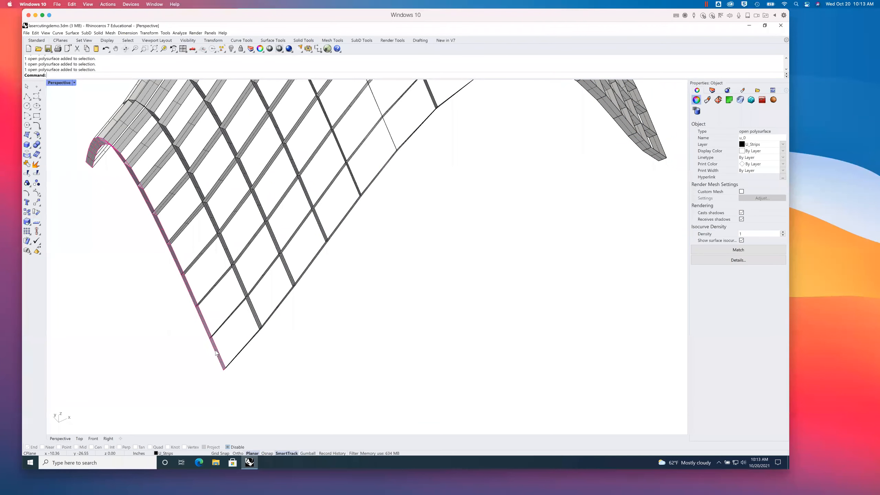
left_click(252, 317)
left_click(291, 277)
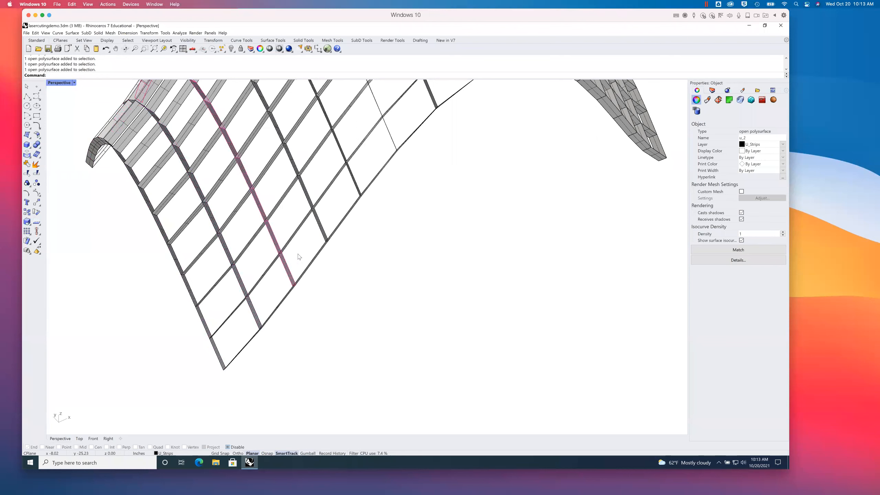
left_click(322, 231)
left_click(355, 185)
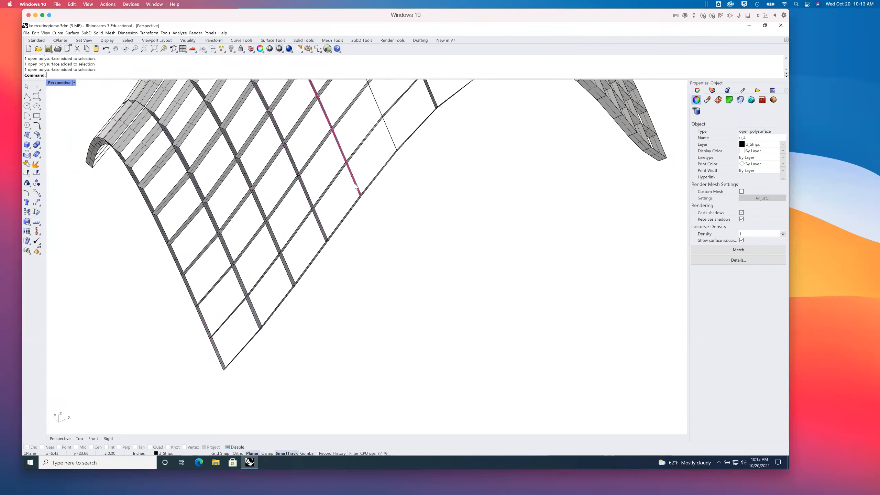
Step: Select the first three V strips in turn from the edge inward and check their names
left_click(271, 317)
left_click(257, 279)
left_click(241, 256)
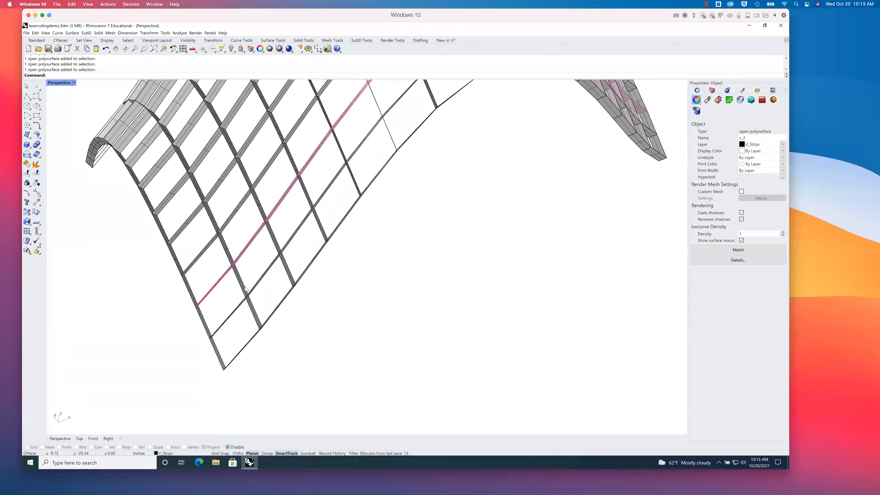
Step: Select the outermost V strip at the near edge to check its name, and clear the selection
scroll(313, 257, "down", 5)
right_click_drag(346, 277, 345, 278)
scroll(335, 297, "up", 2)
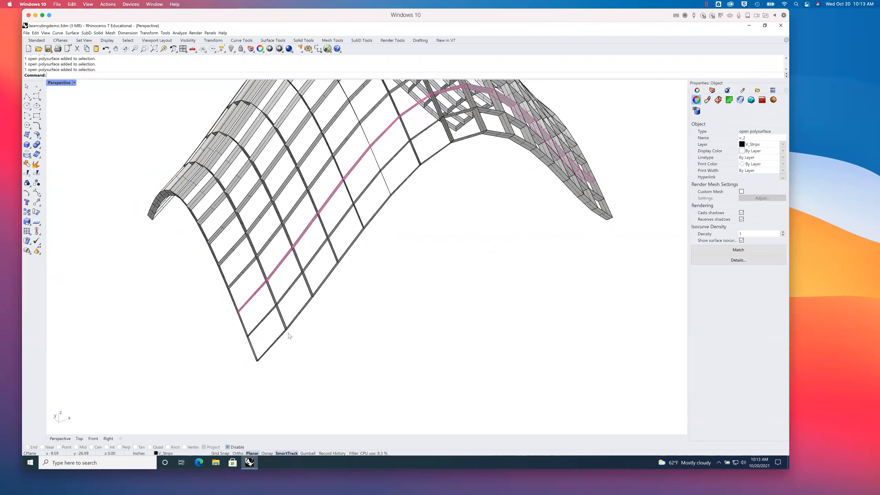
left_click(265, 355)
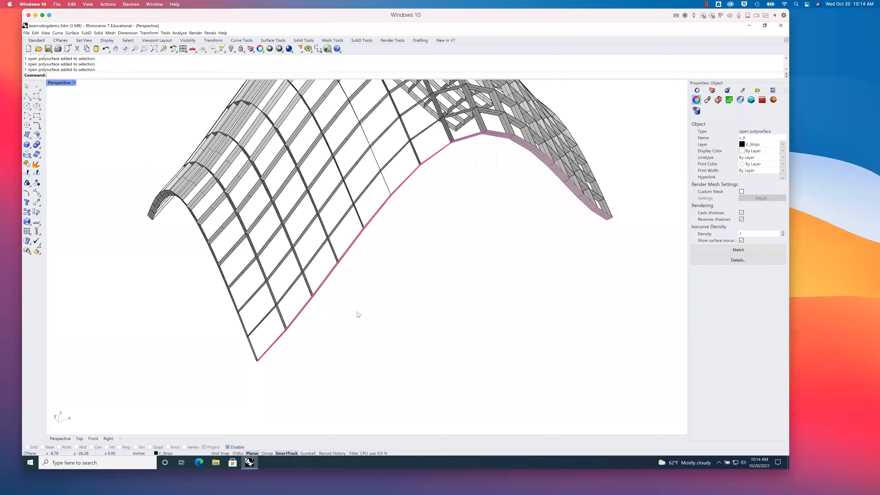
left_click(400, 310)
Step: Check the numbering of successive V strips from the near edge inward through the fifth strip
right_click_drag(403, 289, 392, 289)
left_click(292, 375)
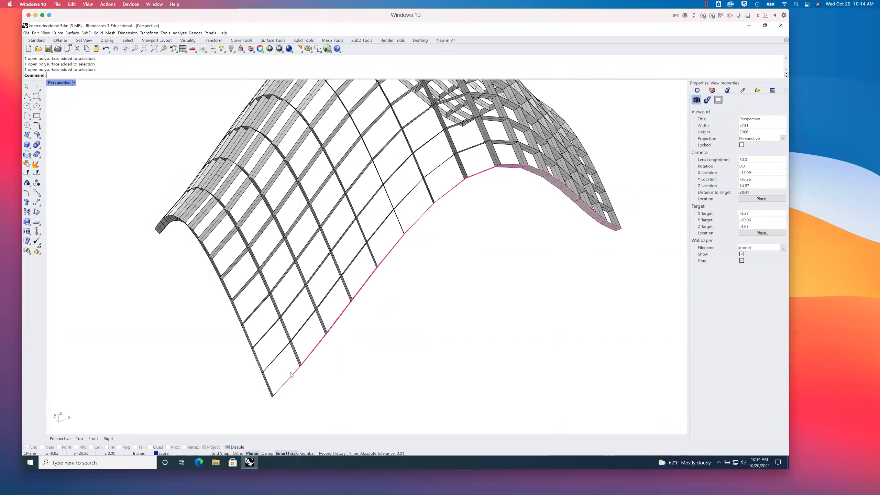
left_click(284, 362)
right_click_drag(284, 363, 262, 343)
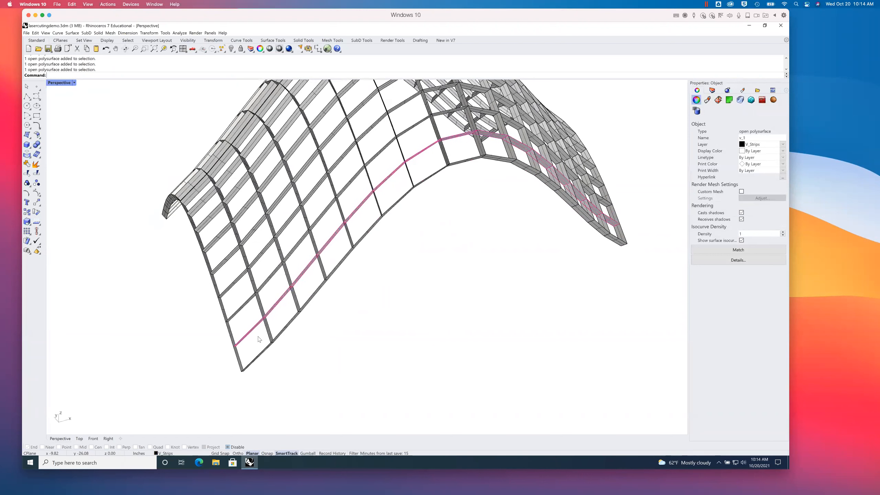
left_click(242, 302)
left_click(236, 279)
left_click(226, 258)
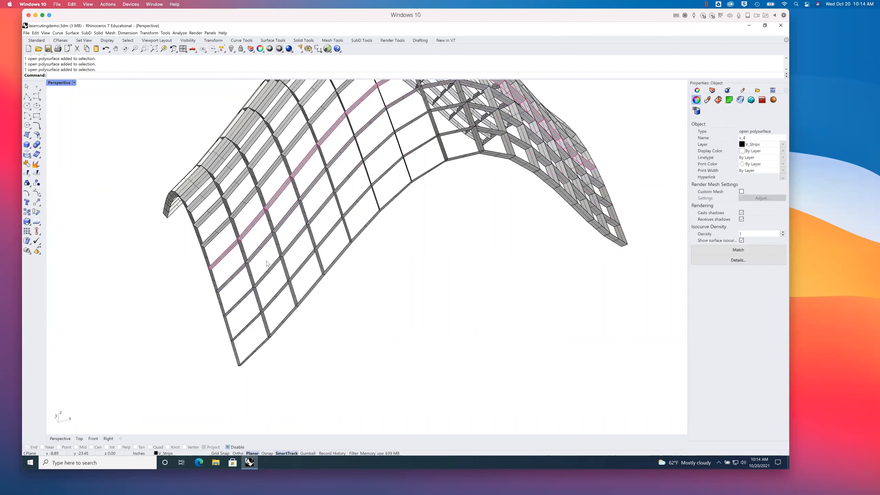
Step: Select the near-edge V strip again to check its name, and clear the selection
left_click(220, 244)
left_click(262, 348)
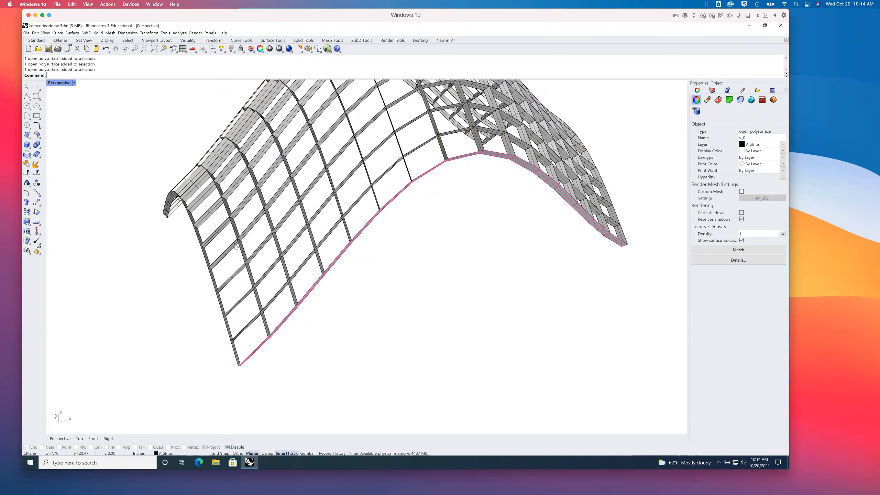
scroll(347, 180, "down", 5)
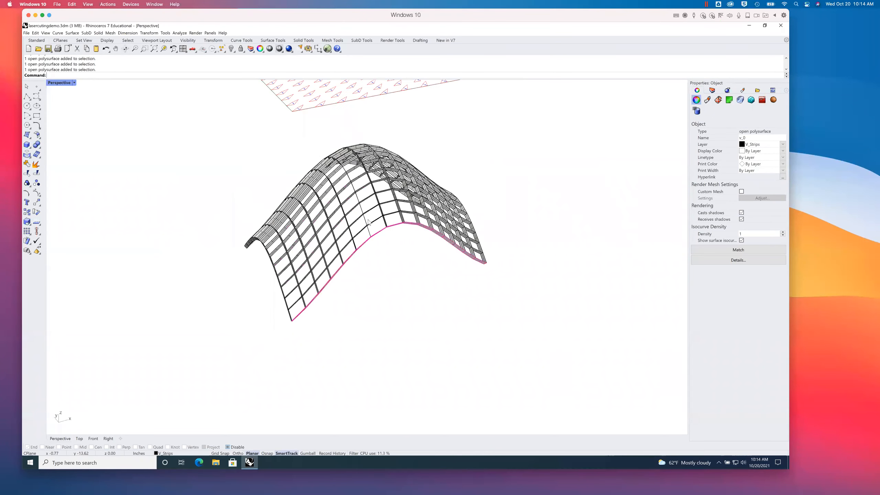
left_click(406, 288)
Step: Open Grasshopper, shift its window clear of the model, and inspect the shading components previewed on the 3D grid
right_click_drag(400, 277, 329, 261)
type("Grasshopper")
key("Return")
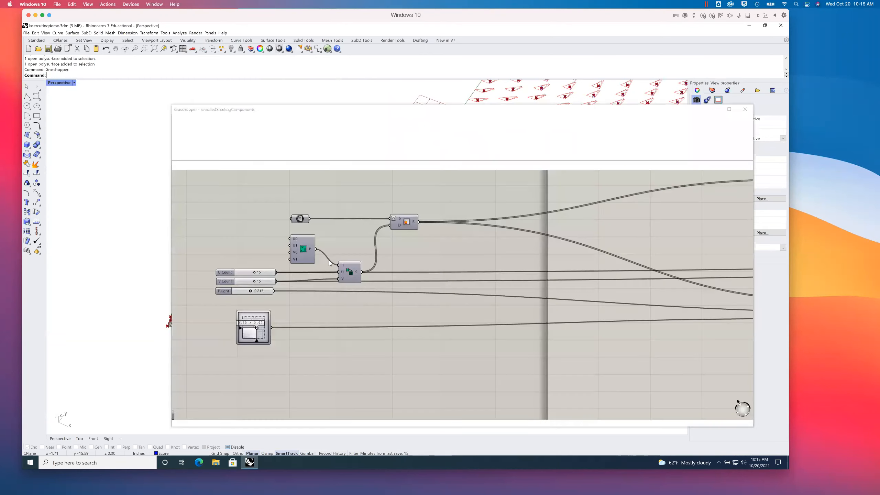
left_click_drag(347, 110, 511, 81)
right_click_drag(239, 334, 267, 277)
scroll(231, 284, "up", 3)
scroll(236, 288, "up", 4)
right_click_drag(187, 292, 256, 276, "shift")
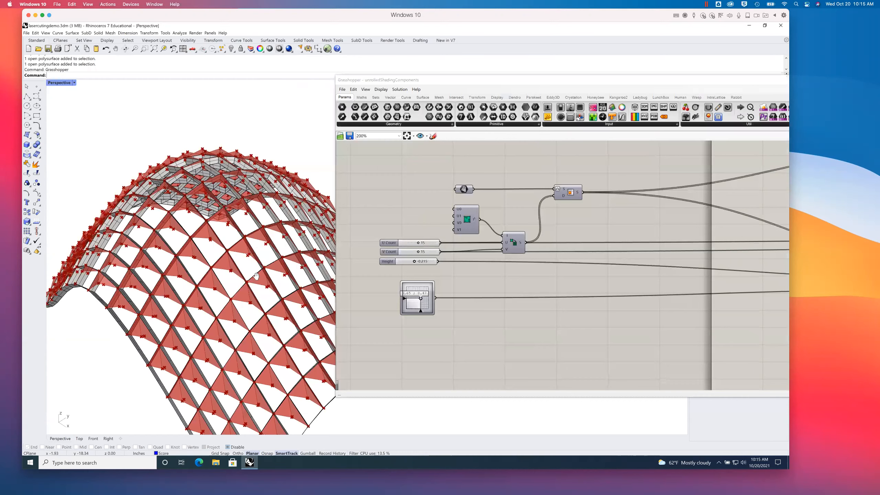
left_click_drag(410, 81, 420, 230)
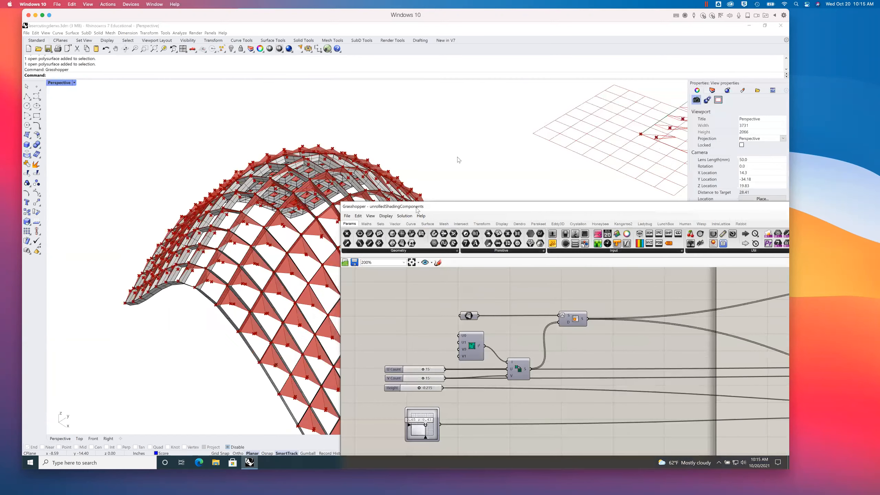
Step: Examine the unrolled shading components and their labels near the origin corner of the flat layout
scroll(520, 141, "down", 4)
right_click_drag(521, 141, 381, 171, "shift")
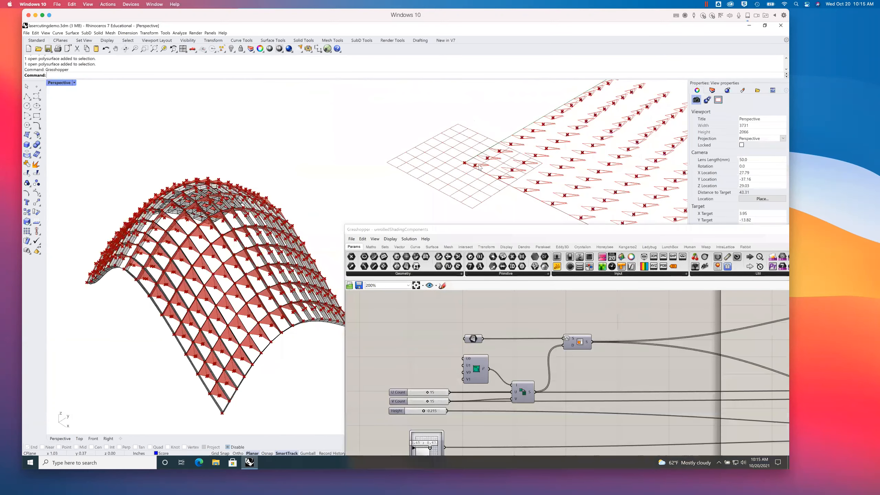
scroll(477, 166, "up", 3)
scroll(477, 166, "up", 5)
scroll(477, 173, "up", 5)
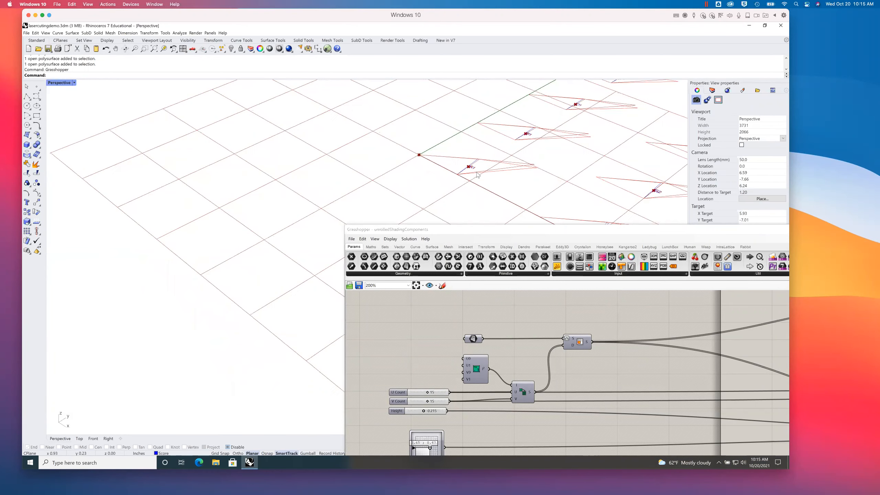
left_click(135, 49)
left_click_drag(450, 152, 506, 196)
scroll(455, 208, "down", 3)
scroll(438, 205, "down", 5)
scroll(438, 205, "down", 8)
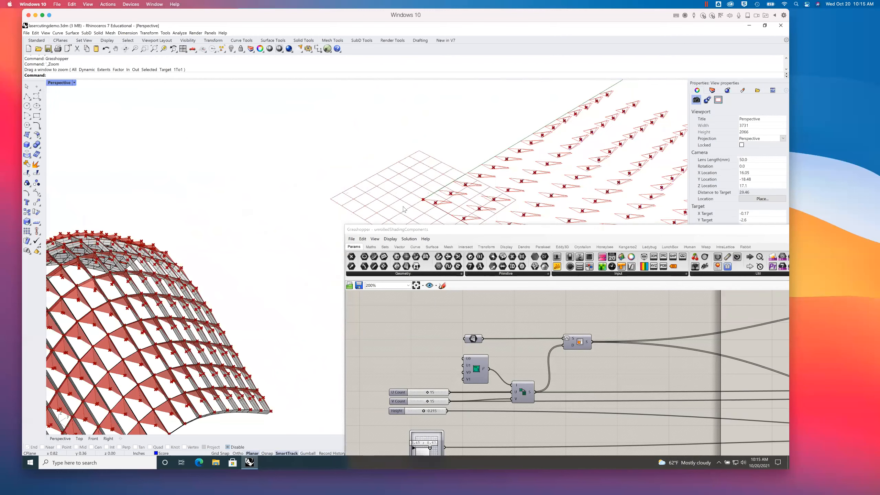
Step: Compare the 3D shading grid with the unrolled components, and close the Grasshopper window
right_click_drag(197, 338, 206, 322, "shift")
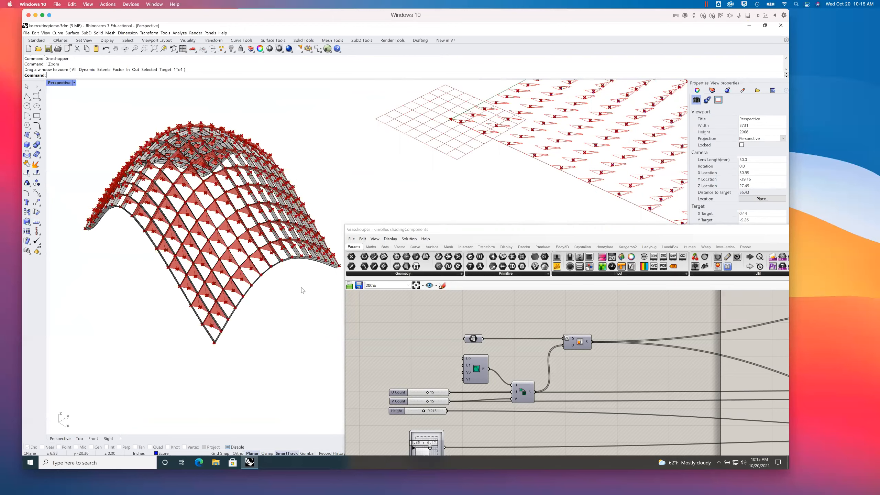
right_click_drag(442, 158, 391, 198, "shift")
left_click_drag(726, 230, 544, 205)
left_click(736, 205)
Step: Examine the full layout of unrolled shading components and compare its rows and columns with the 3D strip grid
right_click_drag(493, 168, 460, 187, "shift")
right_click_drag(461, 187, 419, 265, "shift")
right_click_drag(485, 221, 386, 219, "shift")
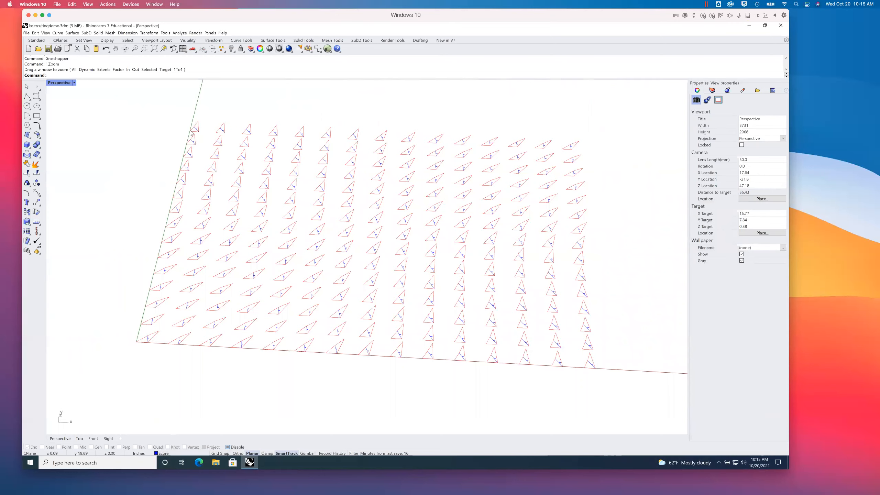
right_click_drag(210, 294, 362, 170, "shift")
right_click_drag(267, 358, 277, 204, "shift")
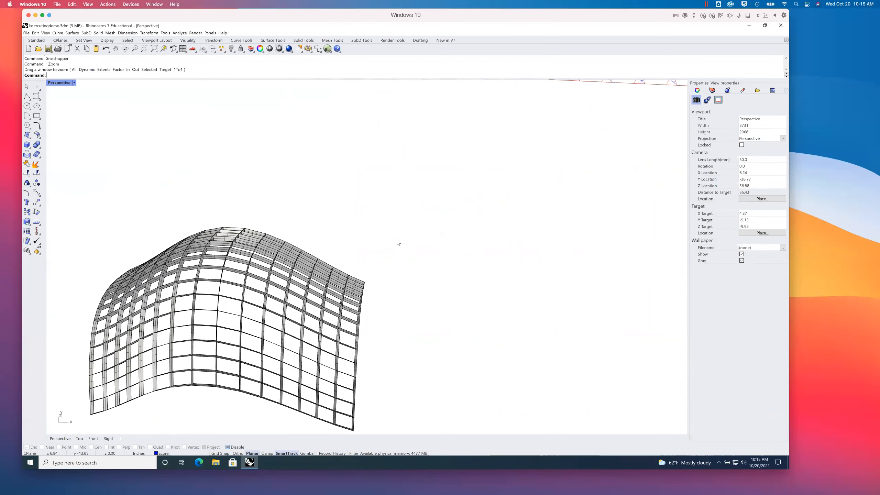
scroll(401, 240, "down", 10)
right_click_drag(430, 211, 376, 266, "shift")
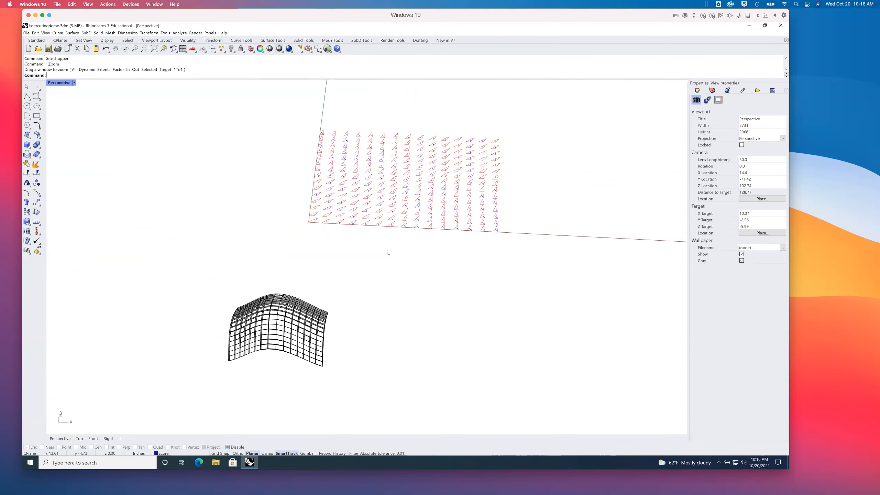
scroll(410, 219, "up", 5)
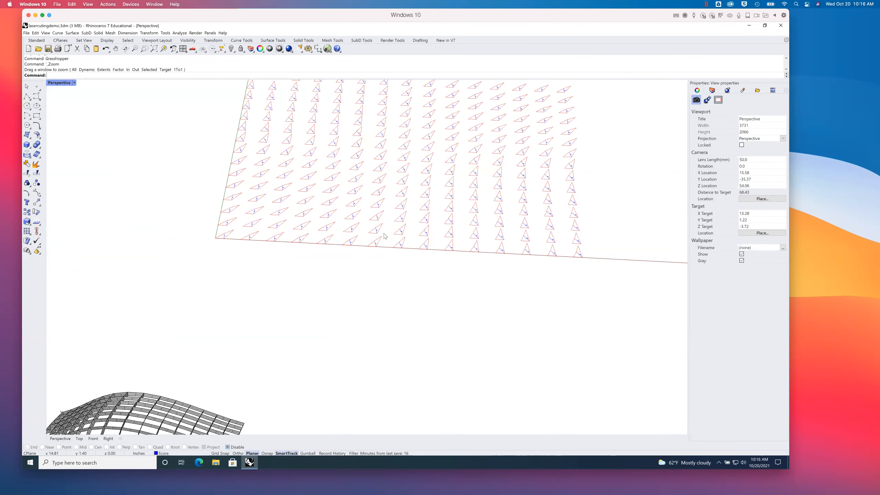
right_click_drag(410, 219, 449, 167, "shift")
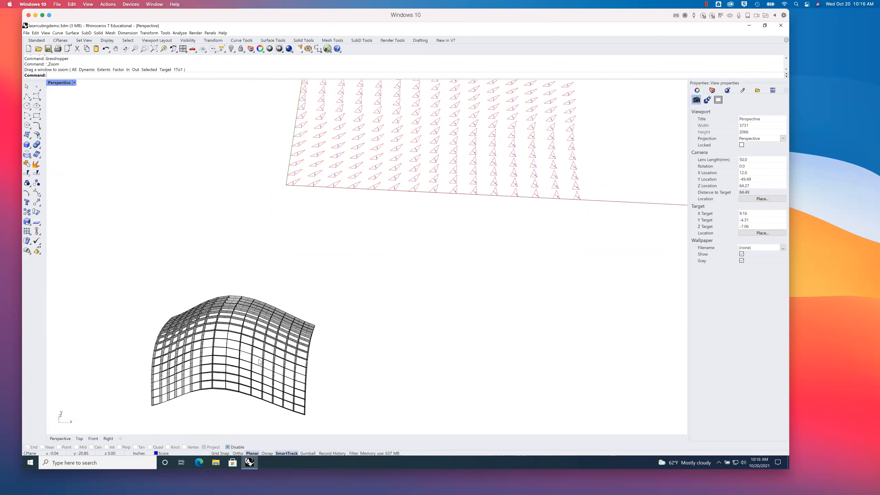
right_click_drag(387, 246, 326, 297, "shift")
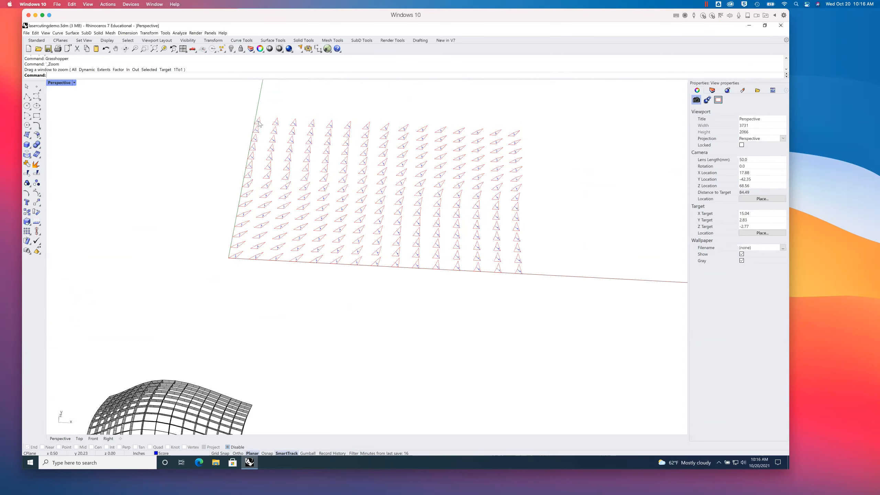
right_click_drag(321, 289, 260, 295, "shift")
Step: Reopen Grasshopper and select the Brep Join component that feeds the unroll component
type("Grasshopper")
key("Return")
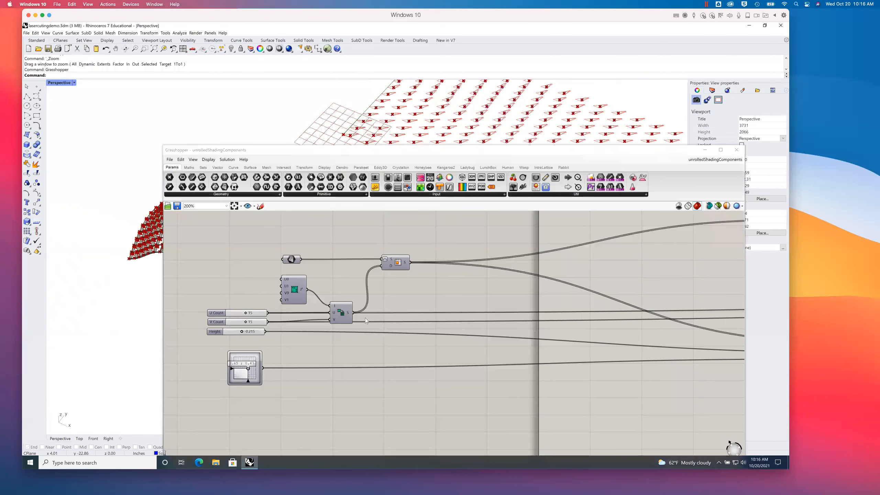
right_click_drag(557, 287, 430, 286)
right_click_drag(539, 306, 414, 309)
right_click_drag(522, 310, 440, 343)
right_click_drag(557, 245, 546, 248)
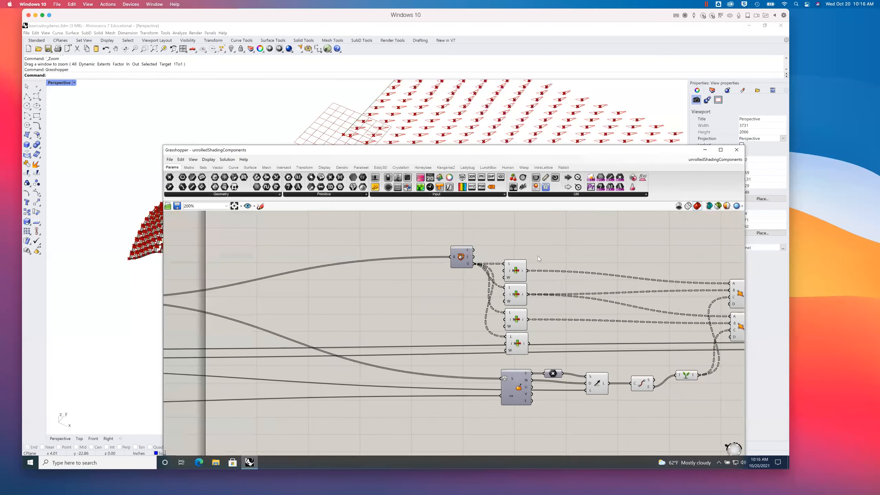
mouse_move(698, 281)
right_mouse_down()
mouse_move(556, 277)
mouse_move(569, 287)
mouse_move(515, 280)
mouse_move(524, 269)
mouse_move(516, 270)
right_mouse_up()
left_click(473, 295)
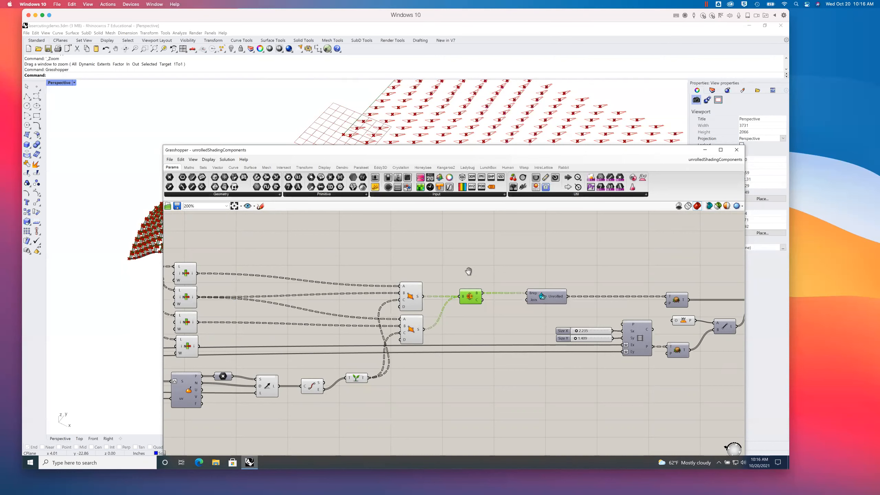
right_click_drag(477, 301, 446, 300)
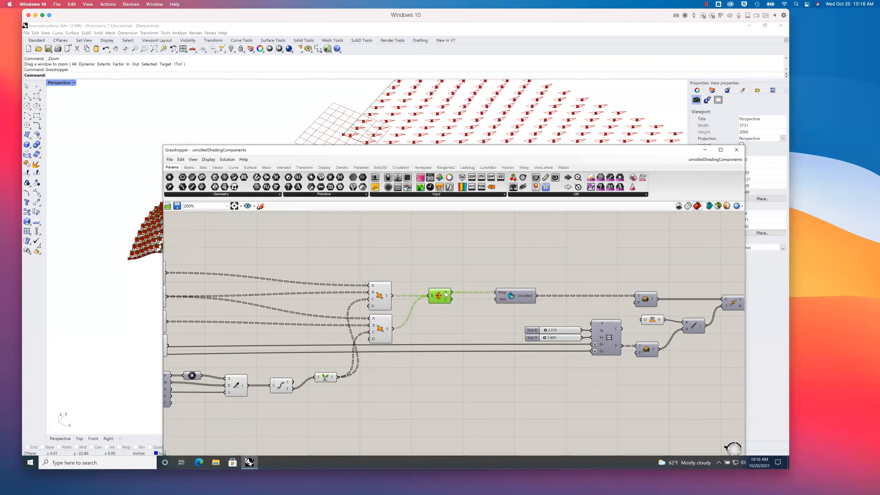
Step: Move the Grasshopper window off the model and select the Brep Join component to inspect its shading pieces on the grid, clearing the selection at the end
mouse_move(446, 294)
mouse_move(447, 294)
left_click_drag(375, 153, 428, 139)
left_click(369, 242)
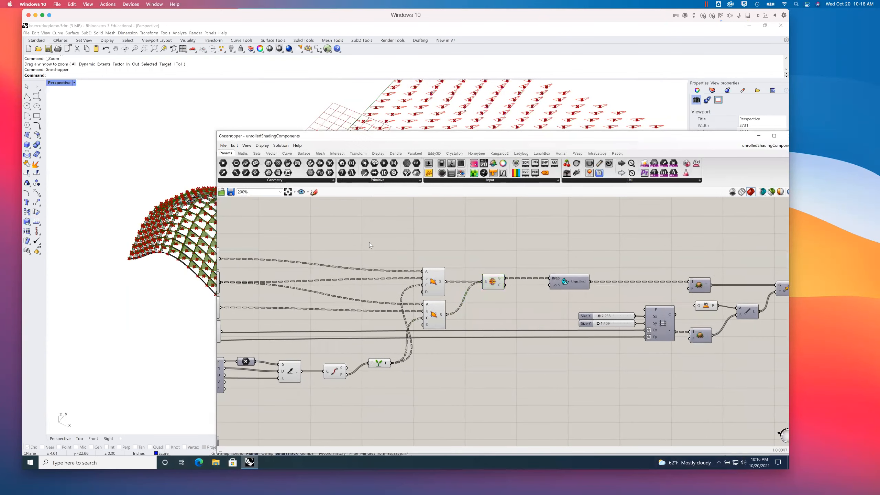
left_click(495, 282)
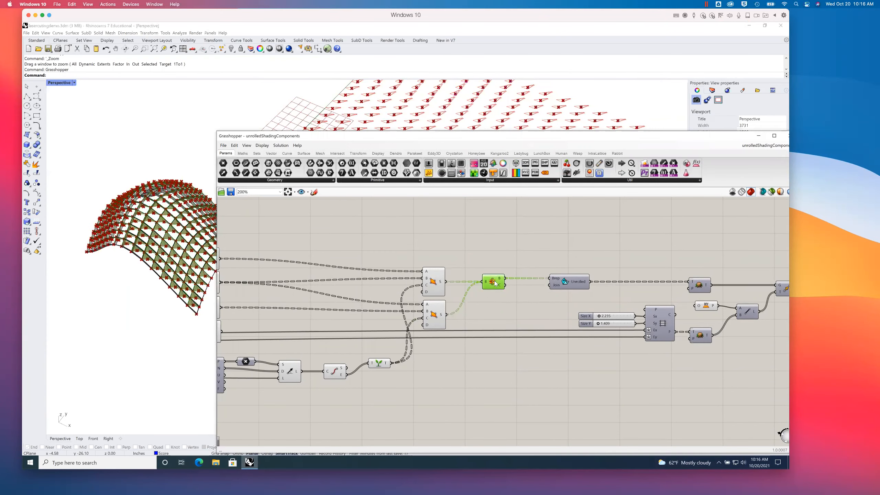
scroll(195, 307, "up", 3)
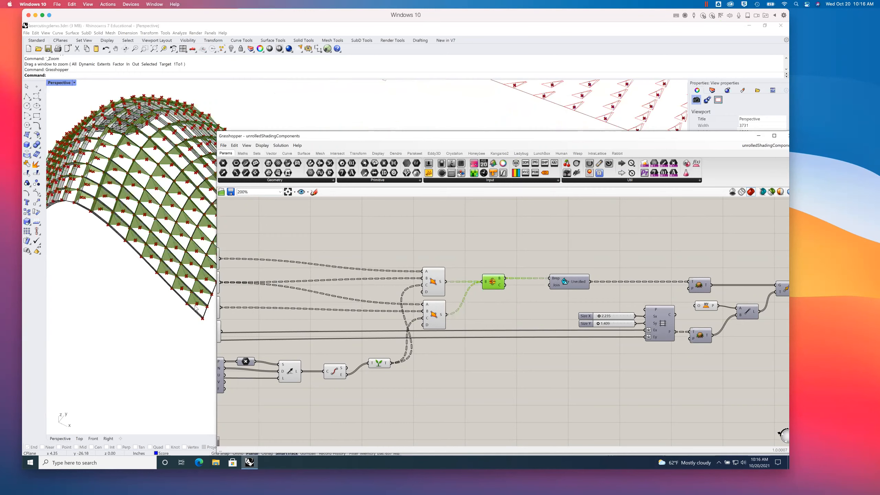
scroll(195, 306, "up", 3)
left_click(508, 257)
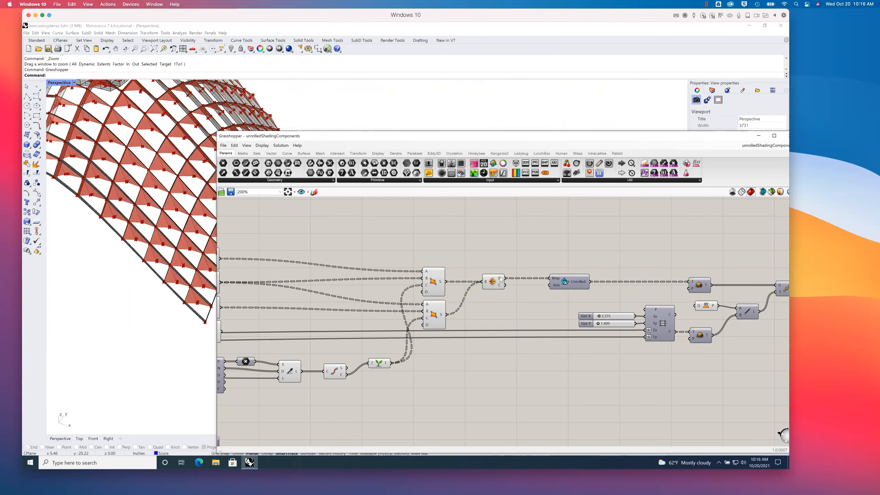
Step: Add a List Item component above the unroll component
right_click_drag(500, 248, 483, 247)
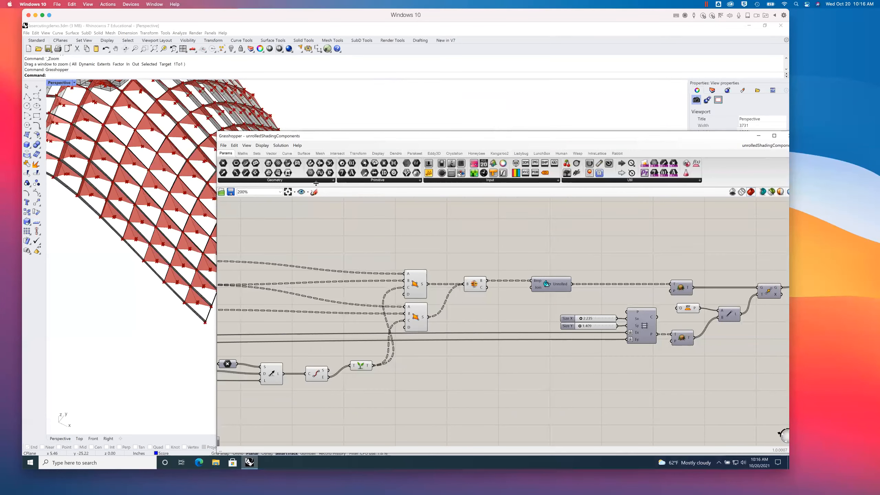
left_click(257, 154)
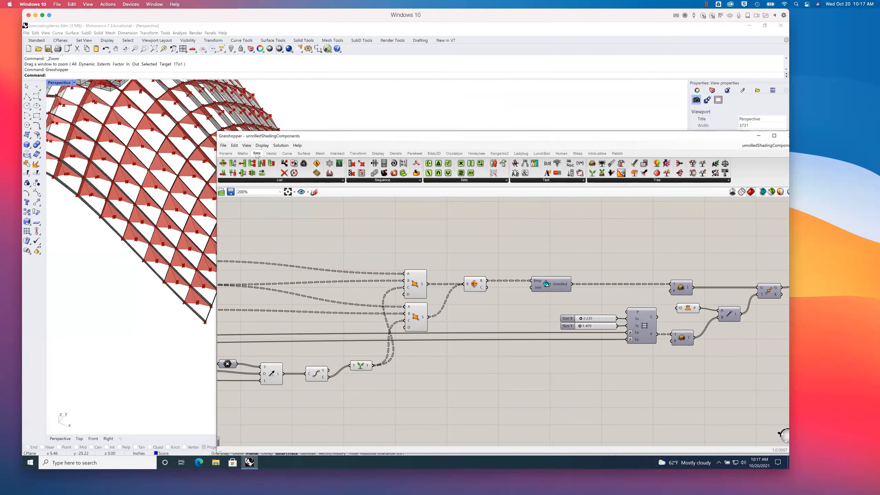
left_click(239, 180)
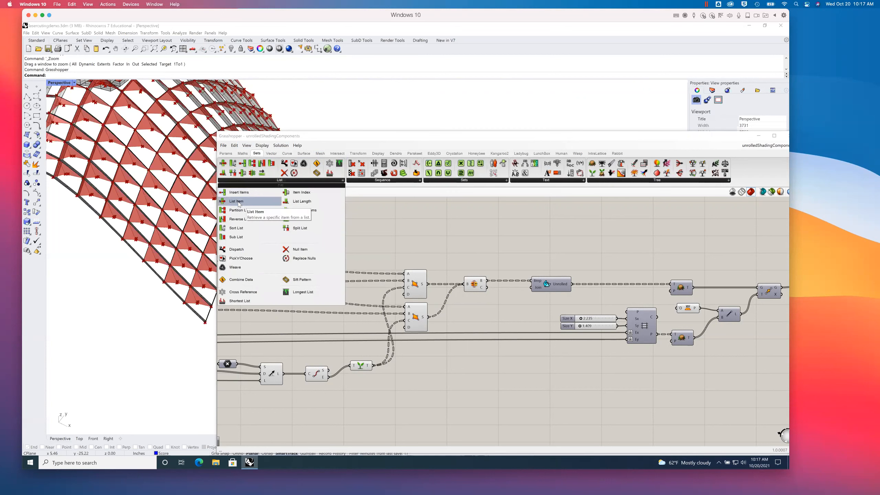
left_click_drag(244, 204, 531, 252)
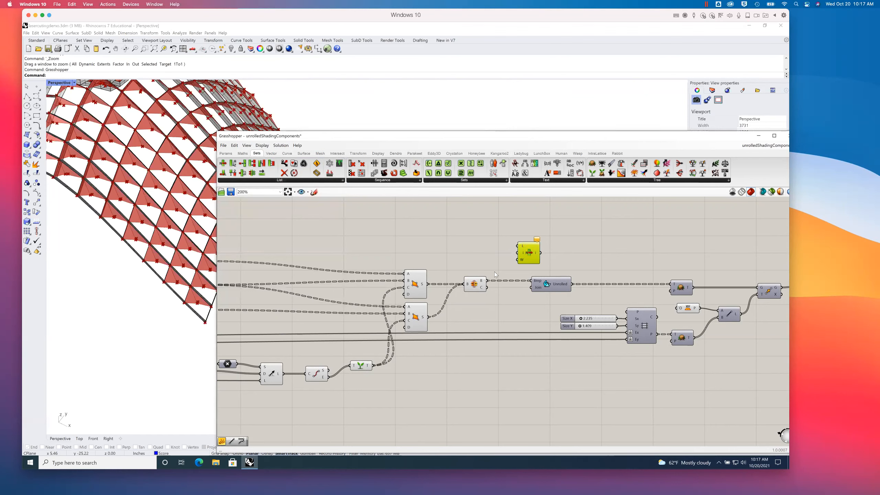
Step: Connect the Brep Join's B output to the List Item's L input and flatten that input
left_click_drag(488, 281, 517, 246)
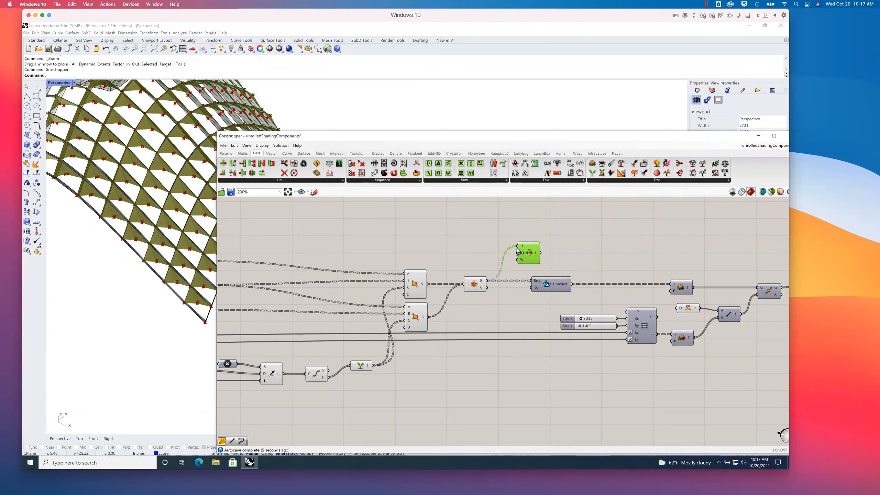
right_click(523, 246)
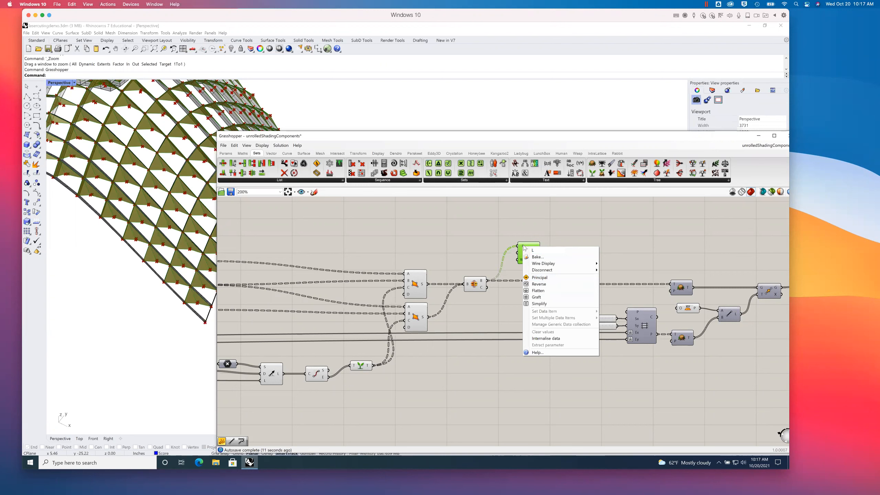
left_click(542, 293)
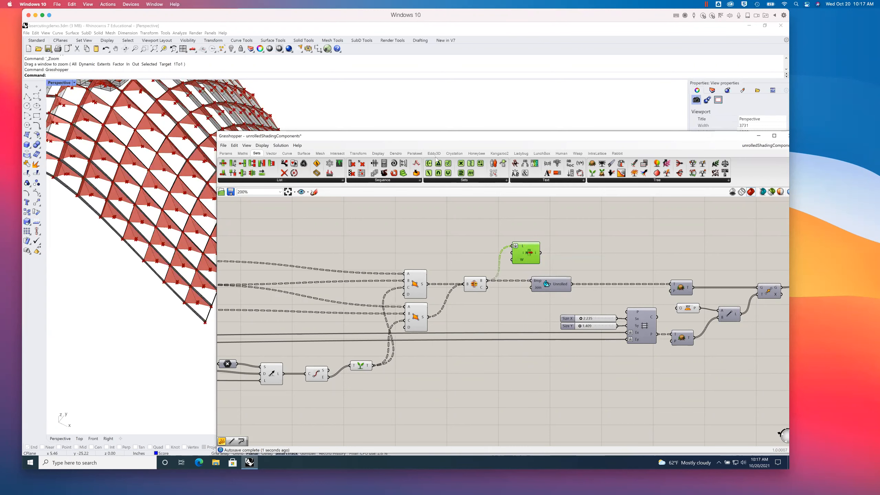
Step: Uncover more of the model and examine which shading component the List Item highlights at the grid's corner
left_click_drag(426, 138, 528, 128)
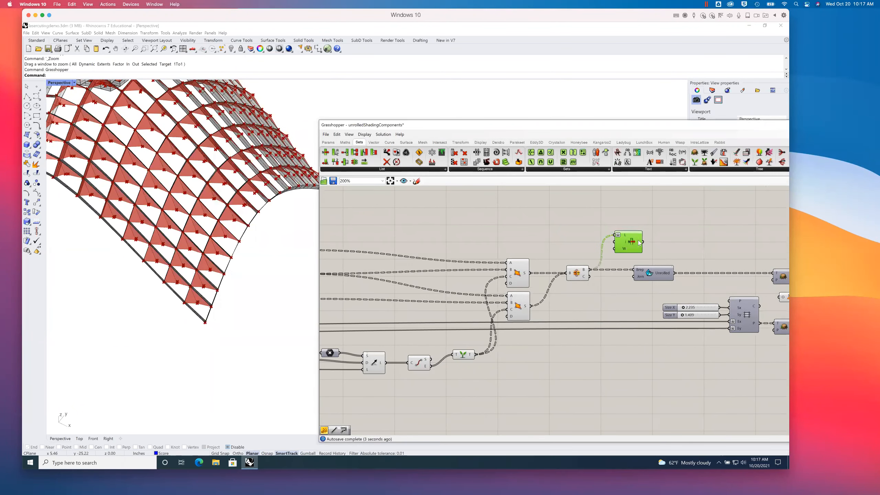
mouse_move(639, 243)
scroll(204, 250, "down", 10)
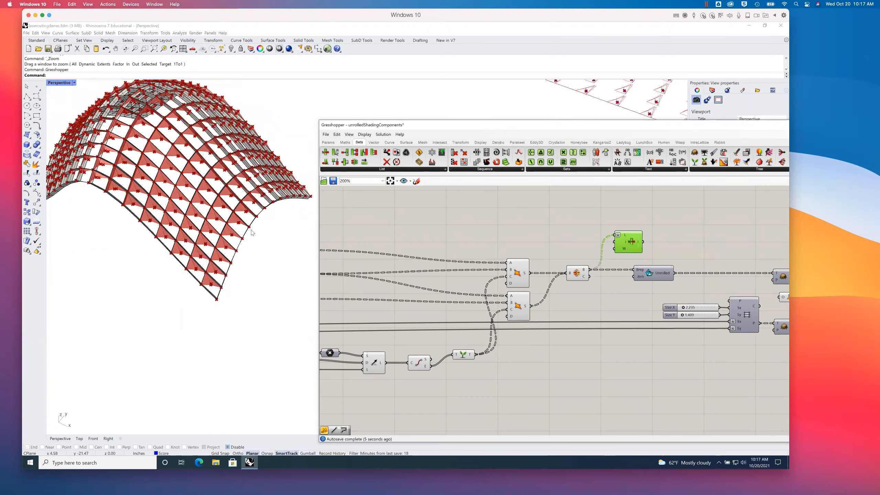
right_click_drag(204, 251, 180, 234)
scroll(201, 379, "up", 8)
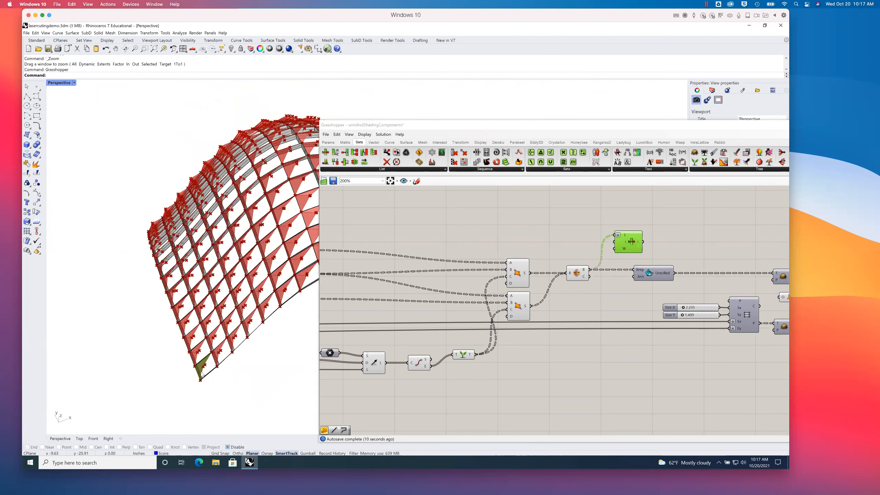
scroll(187, 347, "up", 5)
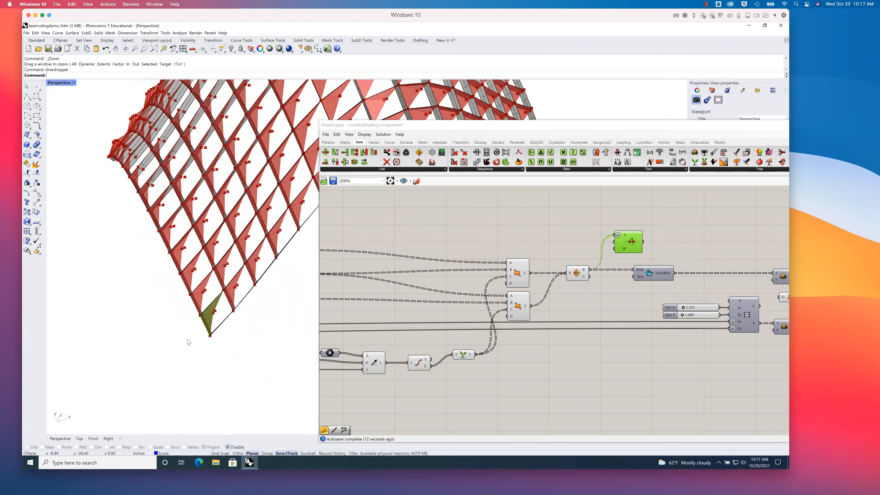
scroll(218, 316, "up", 4)
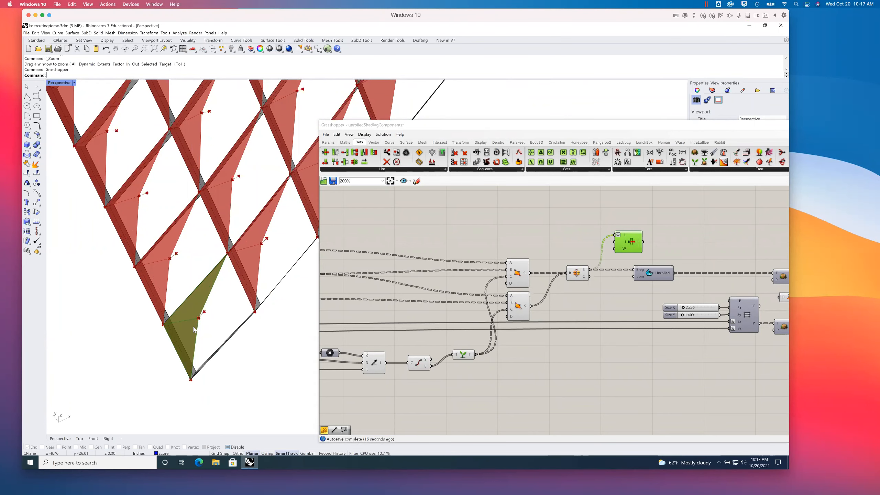
Step: Uncover the grid's lower corner and select boundary strips v_0 and u_0 in turn to compare them with the highlighted shading component
scroll(193, 327, "down", 4)
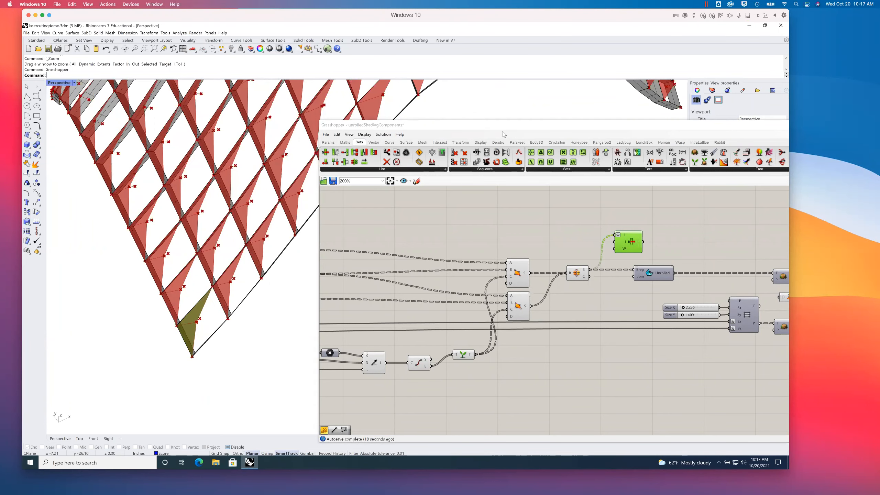
left_click_drag(508, 129, 543, 126)
left_click(222, 334)
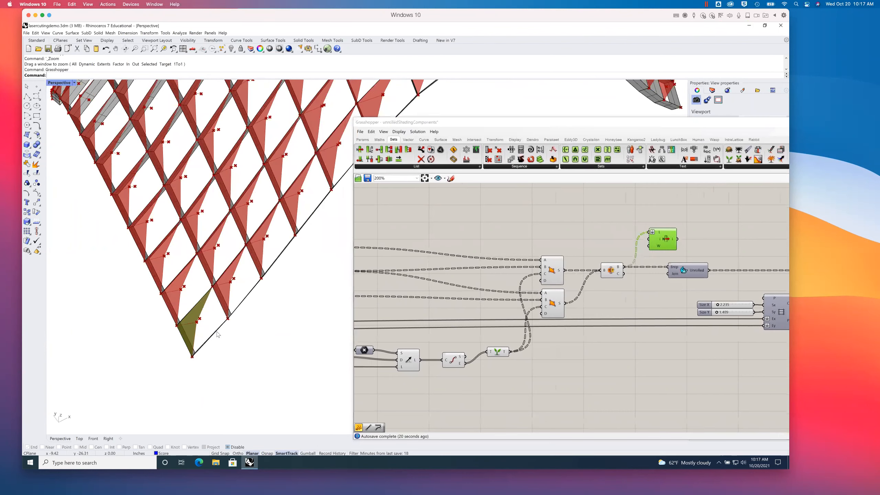
left_click_drag(525, 126, 497, 213)
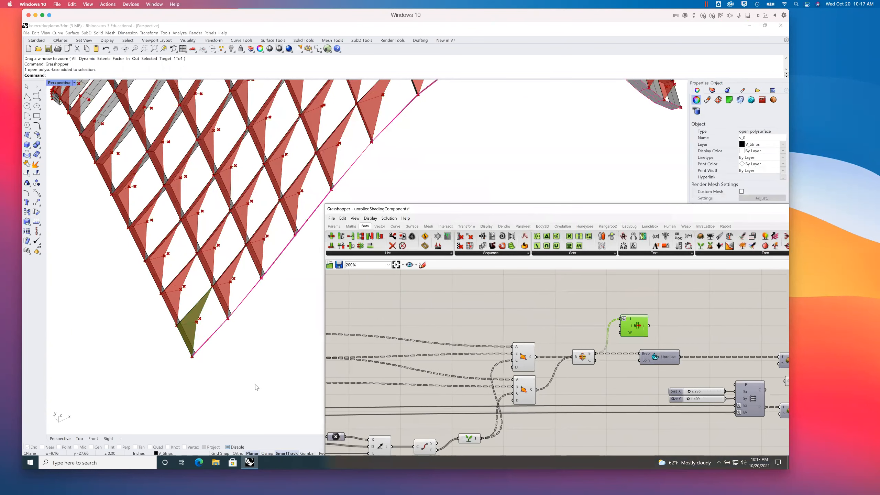
left_click(195, 354)
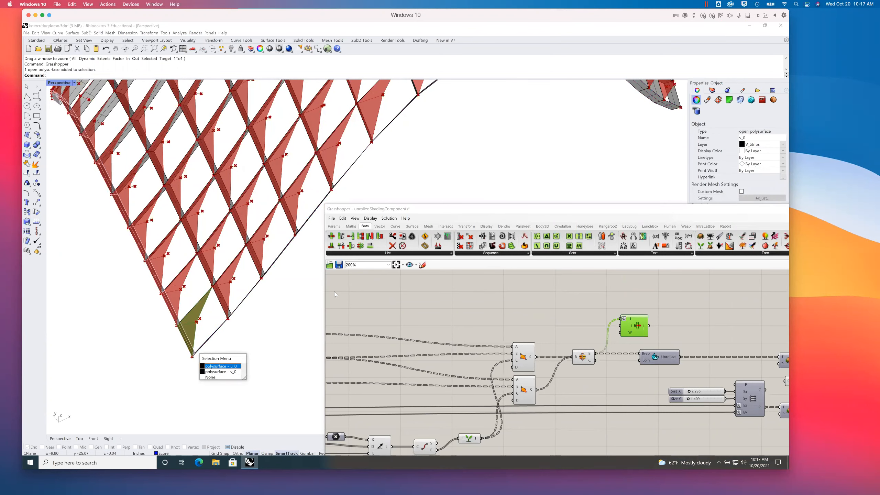
left_click(213, 371)
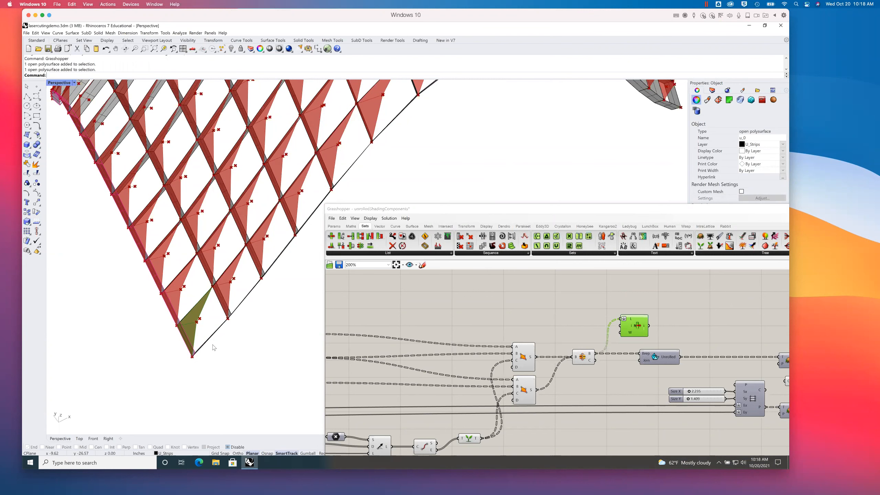
Step: Set the List Item's index to 1 and keep the component selected to highlight the corresponding shading piece
right_click(632, 327)
mouse_move(651, 383)
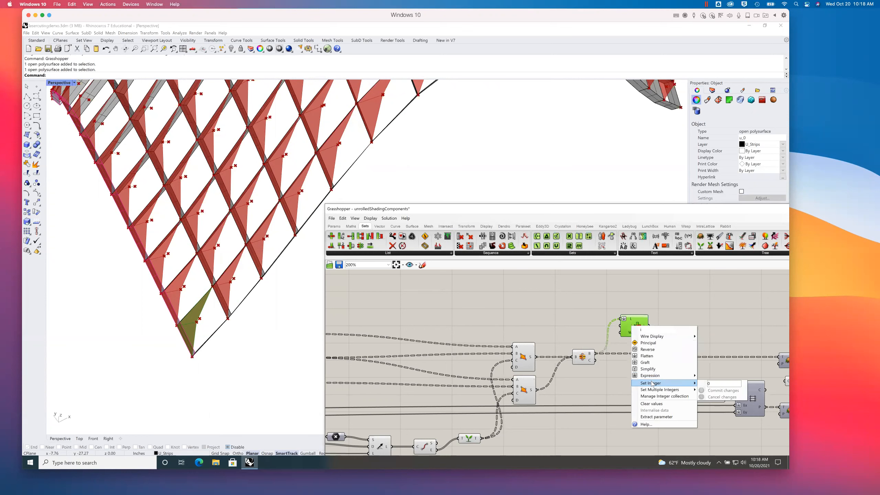
left_click(710, 383)
double_click(711, 383)
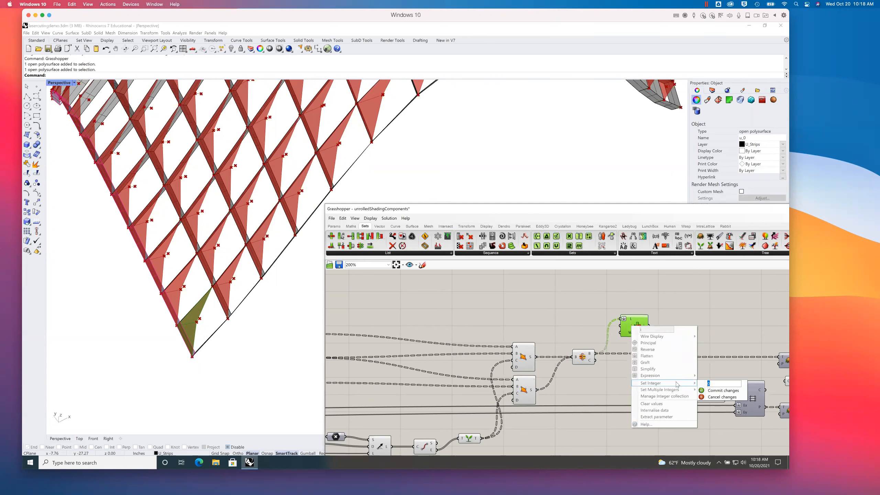
type("1")
left_click(716, 390)
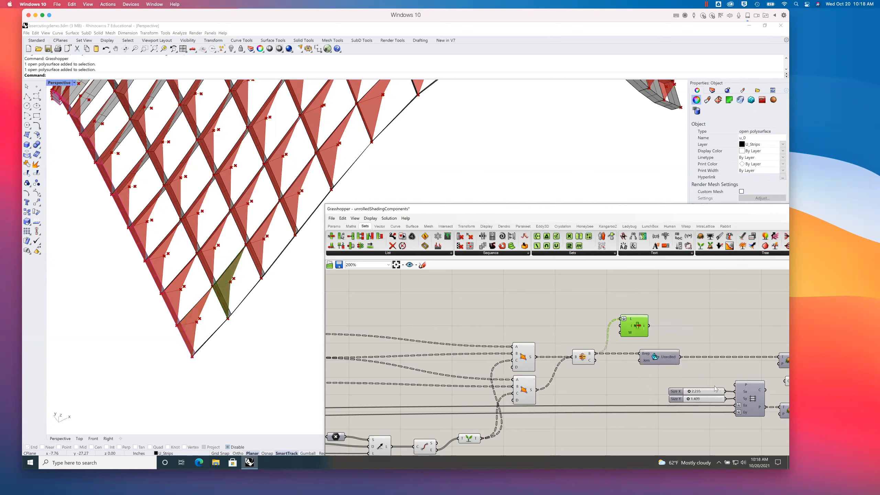
left_click(691, 327)
left_click(638, 327)
Step: Move the List Item beside the unrolled-outline components and connect the upper Curve parameter to its L input
left_click_drag(577, 211, 534, 189)
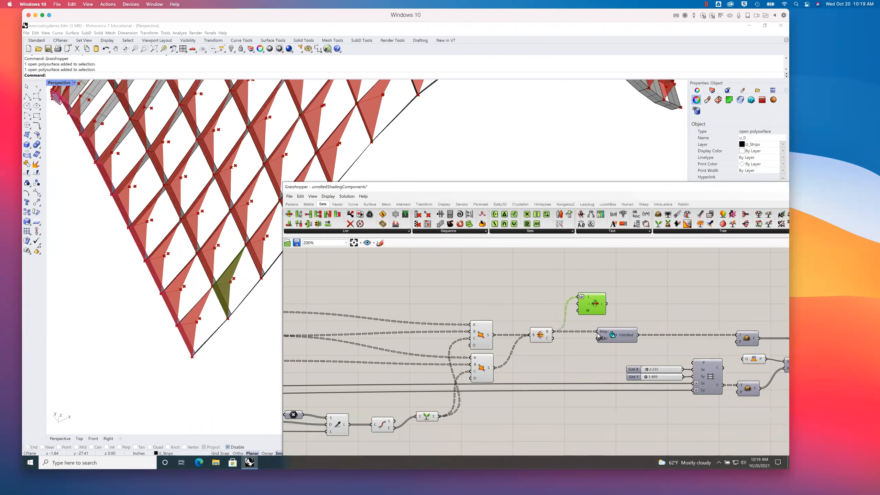
left_click_drag(594, 300, 667, 288)
right_click_drag(682, 278, 437, 275)
right_click_drag(565, 280, 501, 280)
left_click_drag(357, 292, 675, 272)
right_click_drag(590, 328, 512, 325)
left_click(508, 322)
left_click_drag(517, 323, 571, 262)
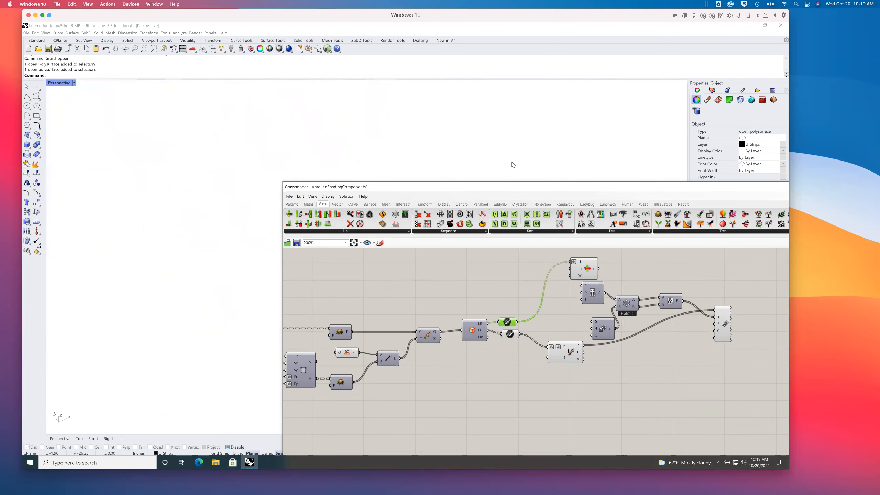
Step: Select the List Item and examine what it highlights among the unrolled components near the corner of the flat layout
scroll(512, 162, "down", 8)
right_click_drag(393, 159, 217, 200)
scroll(217, 202, "down", 2)
left_click(627, 269)
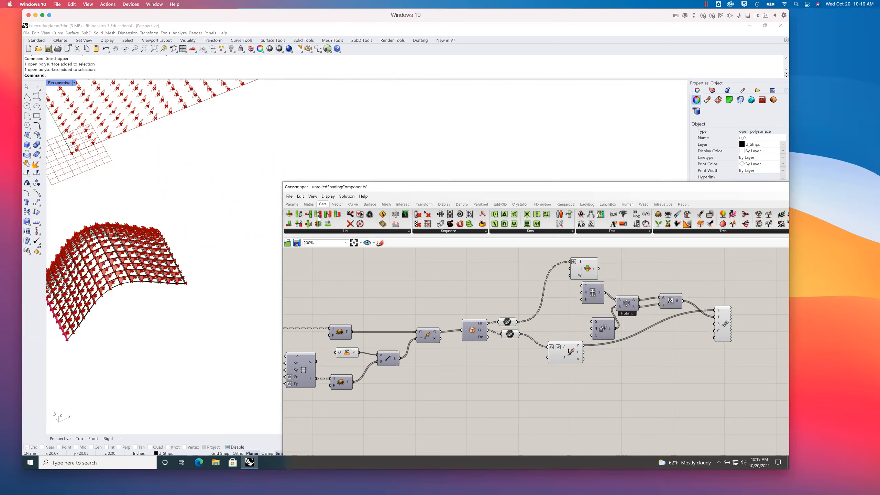
left_click(584, 271)
right_click_drag(132, 176, 229, 315, "shift")
scroll(177, 272, "up", 10)
scroll(167, 280, "up", 2)
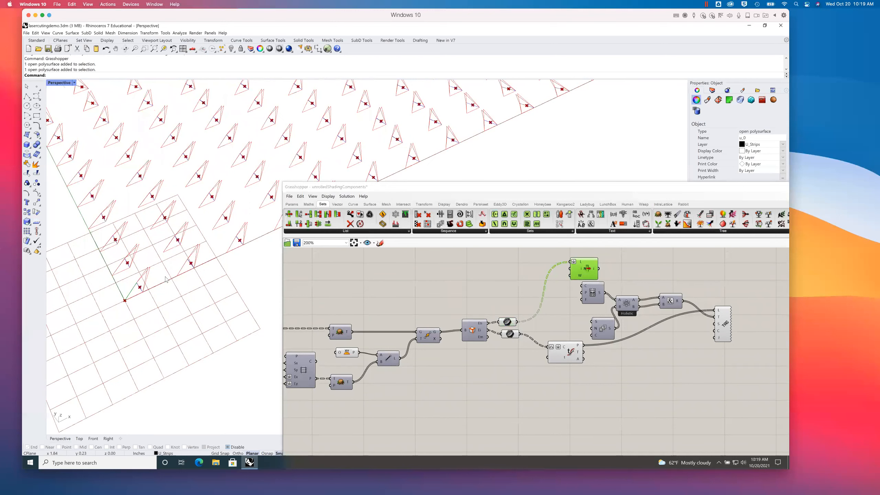
scroll(167, 280, "up", 2)
scroll(166, 280, "up", 2)
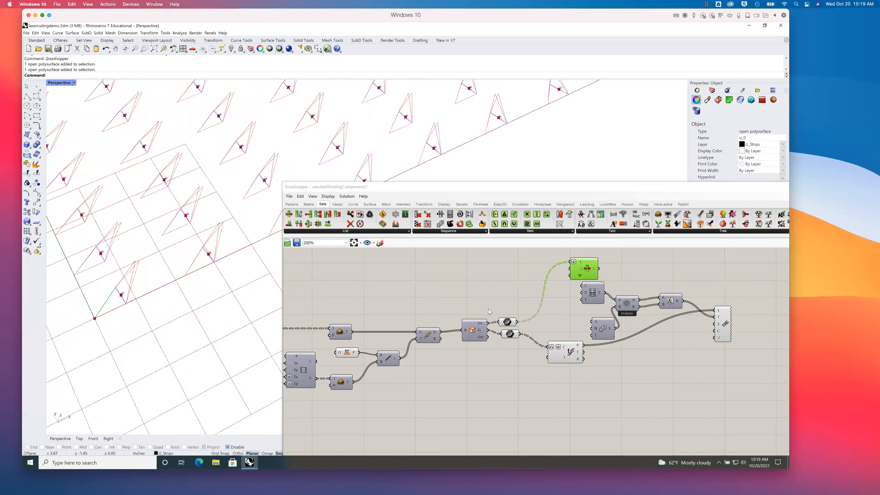
Step: Shift the List Item slightly aside and inspect the data structure of the Curve parameter feeding it
right_click_drag(501, 285, 528, 279)
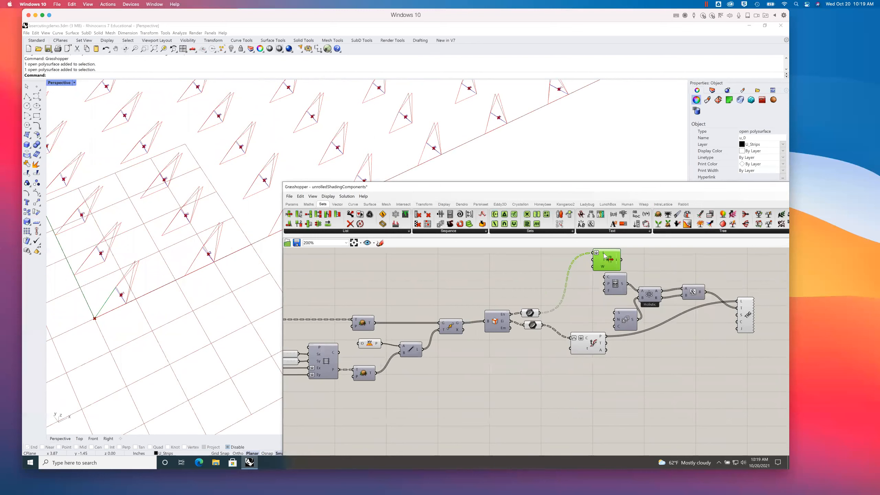
mouse_move(605, 255)
mouse_move(530, 313)
right_click_drag(542, 267, 522, 284)
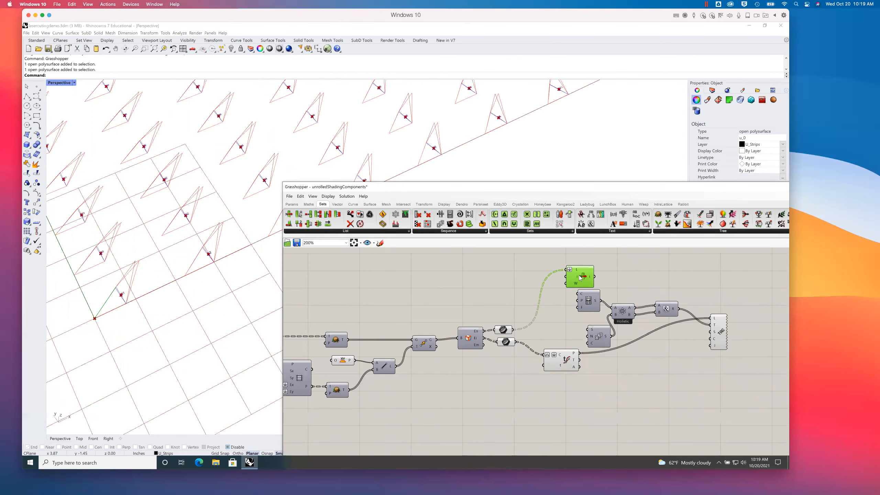
left_click_drag(580, 277, 599, 275)
left_click(507, 330)
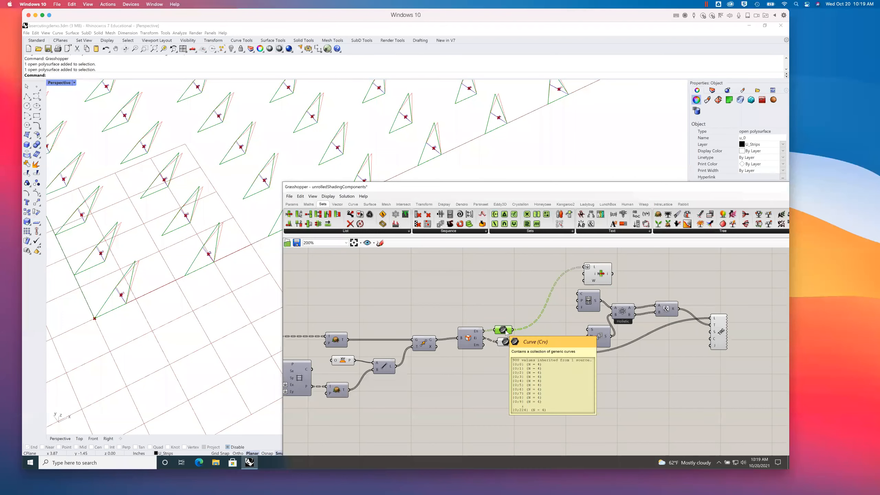
left_click(518, 294)
right_click_drag(517, 293, 497, 293)
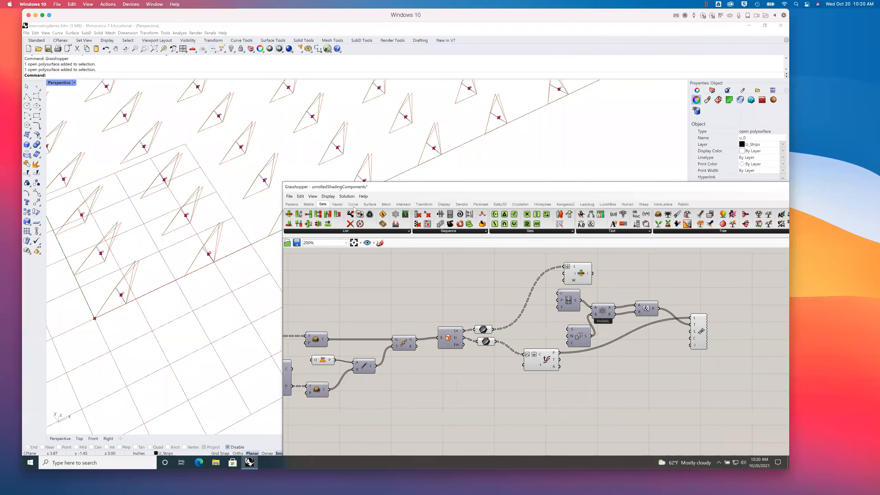
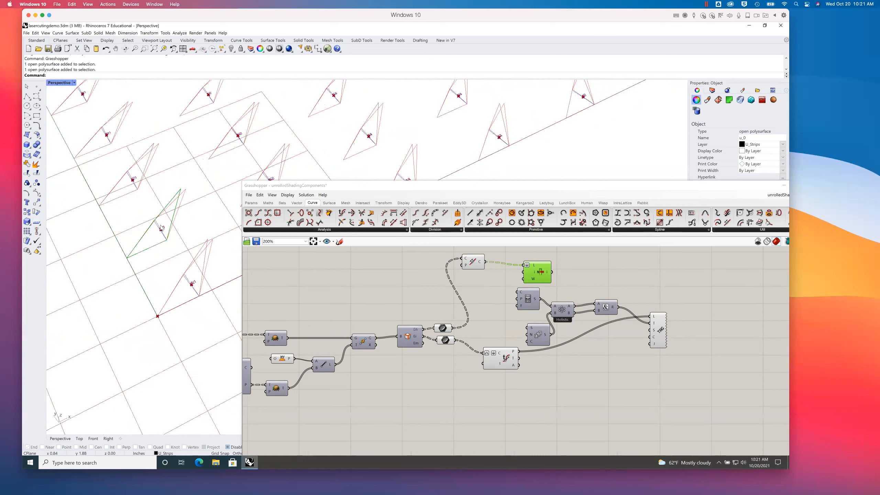
Step: Compare the highlighted component's position in the unrolled layout with the corresponding corner of the 3D shading grid
scroll(163, 237, "down", 5)
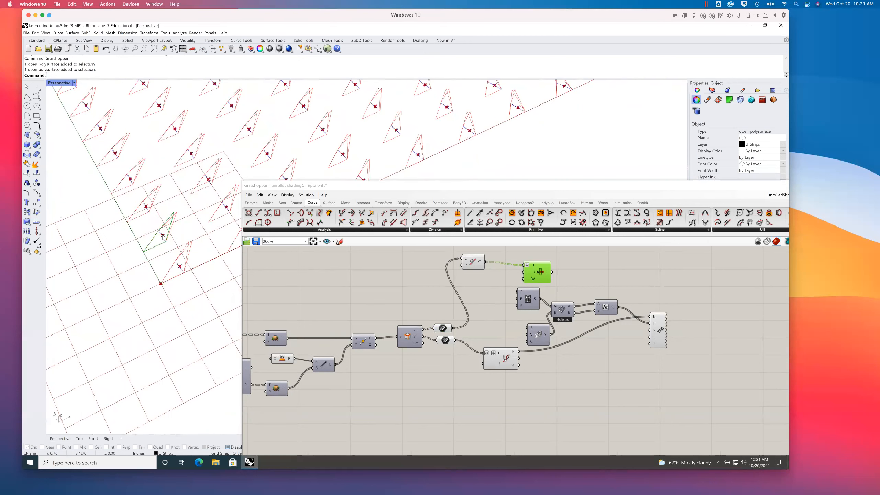
scroll(163, 237, "down", 3)
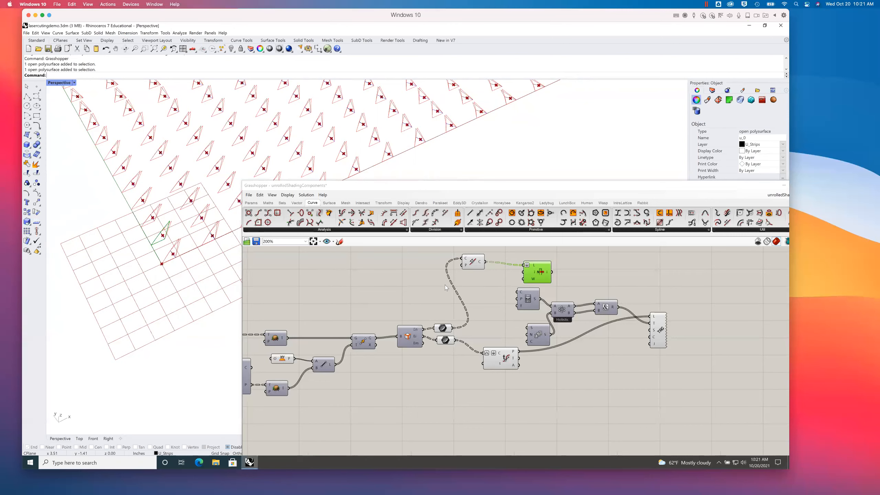
scroll(140, 265, "down", 5)
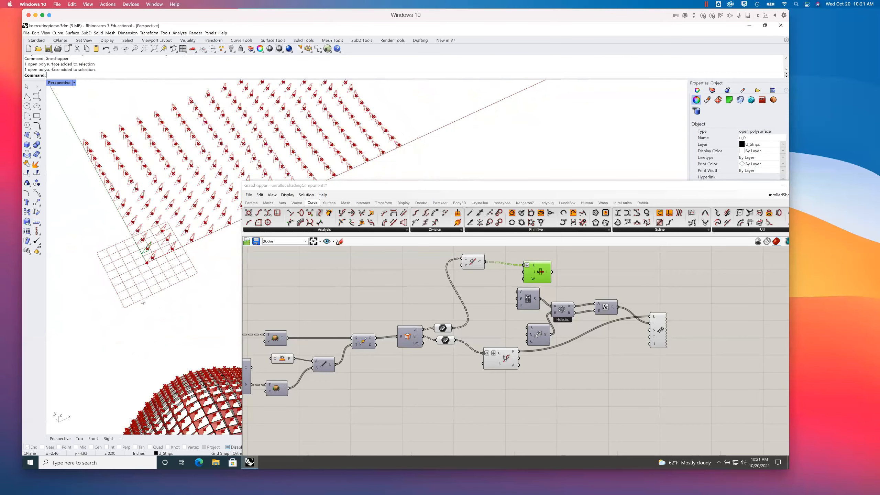
right_click_drag(147, 314, 147, 176, "shift")
scroll(154, 303, "up", 10)
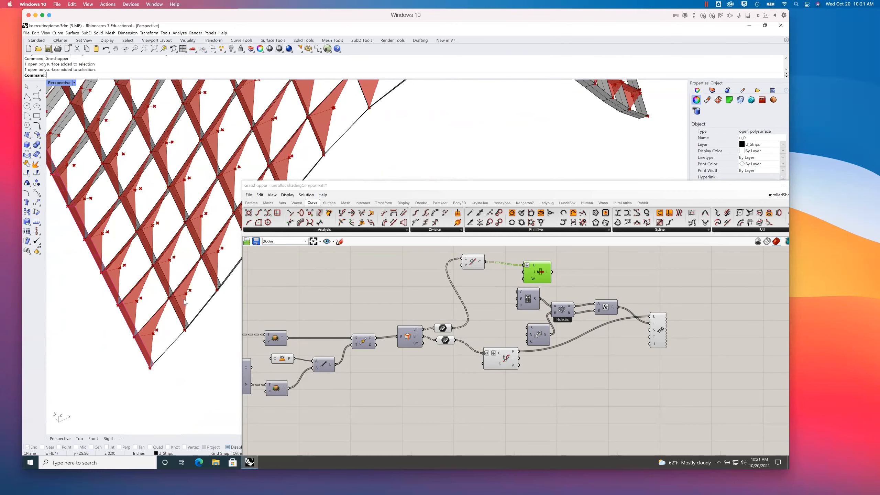
scroll(184, 302, "down", 10)
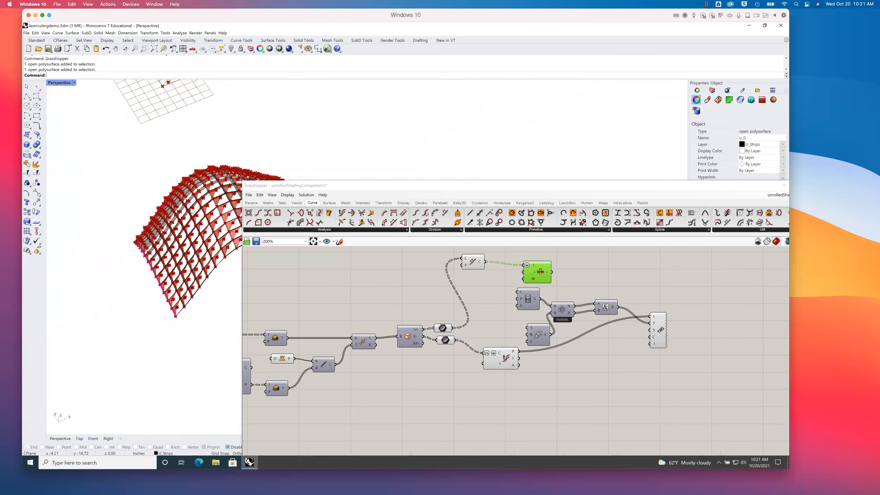
scroll(193, 211, "down", 4)
scroll(194, 210, "up", 5)
scroll(158, 245, "up", 6)
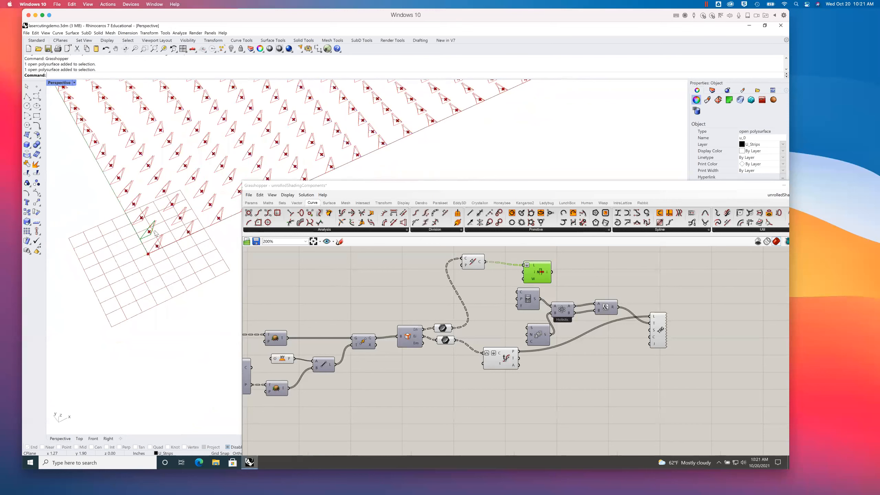
scroll(158, 245, "up", 2)
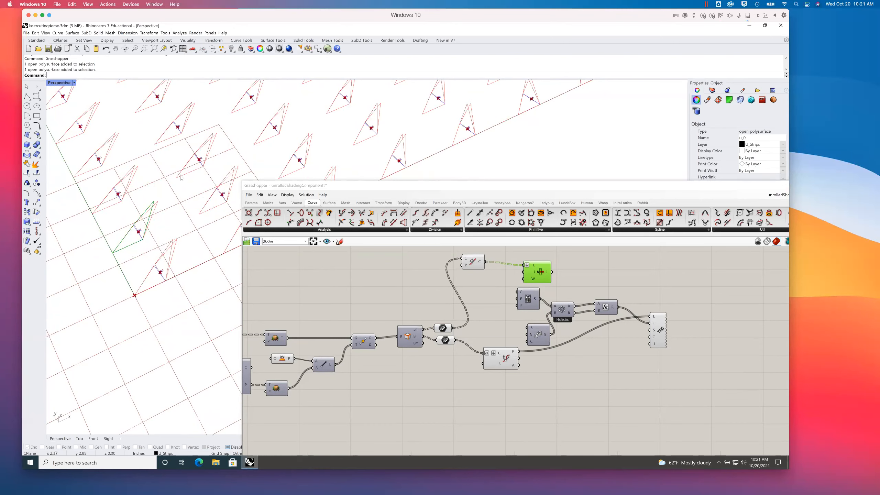
scroll(180, 177, "down", 11)
right_click_drag(180, 166, 161, 128, "shift")
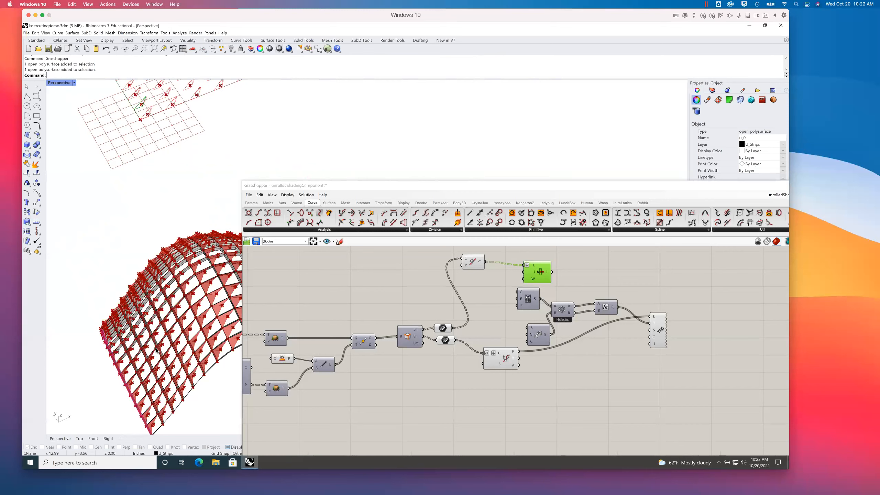
Step: Annotate the screen with hand-drawn circles and lines pairing the first unrolled components with their places on the 3D grid
mouse_move(155, 420)
left_mouse_down()
mouse_move(147, 429)
mouse_move(153, 420)
left_mouse_up()
left_click_drag(149, 109, 66, 288)
mouse_move(116, 400)
left_mouse_down()
mouse_move(139, 429)
mouse_move(166, 419)
mouse_move(120, 123)
left_mouse_up()
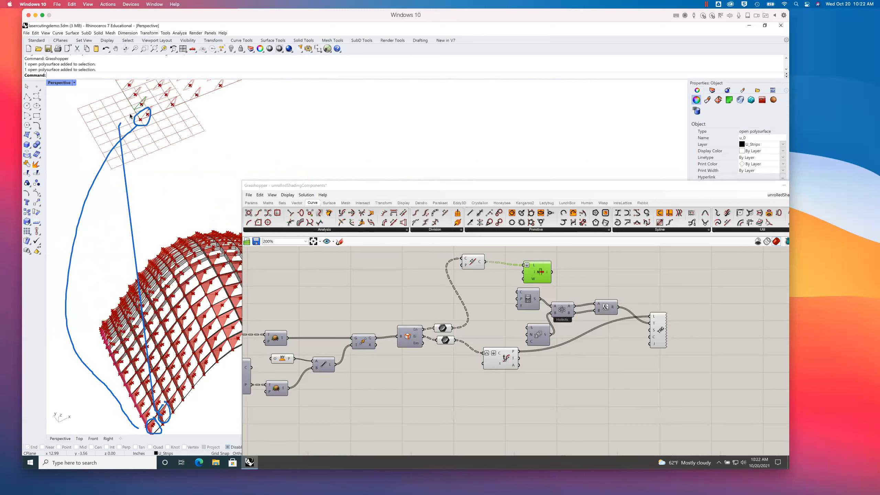
key("super+z")
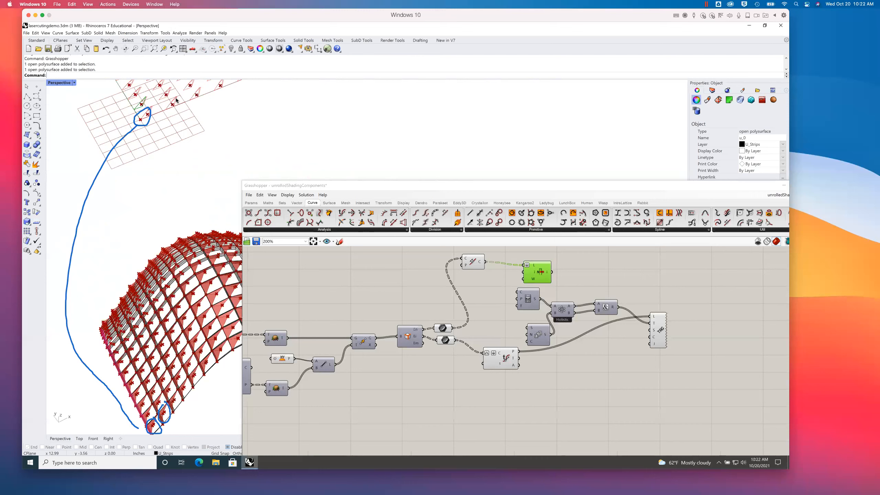
mouse_move(140, 100)
left_mouse_down()
mouse_move(149, 97)
mouse_move(133, 101)
mouse_move(69, 175)
mouse_move(72, 269)
mouse_move(145, 412)
mouse_move(166, 409)
mouse_move(176, 389)
left_mouse_up()
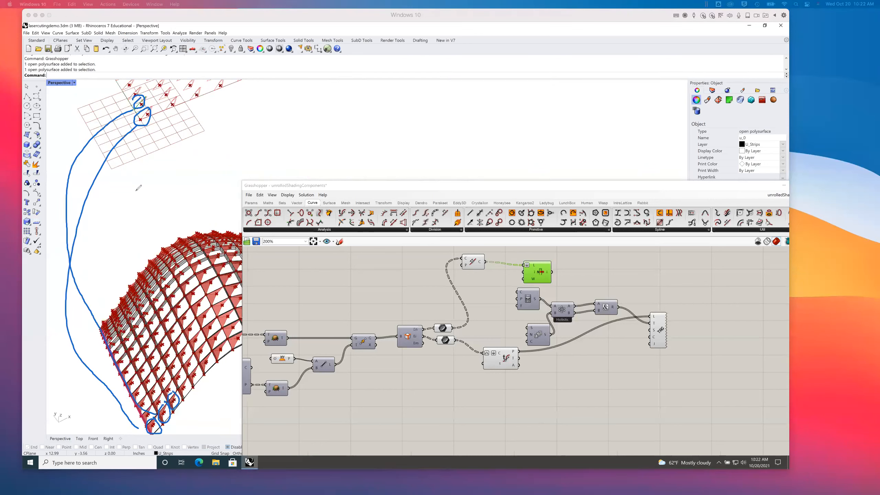
mouse_move(139, 83)
left_mouse_down()
mouse_move(131, 95)
mouse_move(140, 88)
left_mouse_up()
left_click_drag(165, 419, 161, 422)
Step: Bake the Brep Join's shading components onto Layer 04 and minimize the Grasshopper window
right_click_drag(316, 311, 412, 310)
left_click(382, 316)
right_click(382, 316)
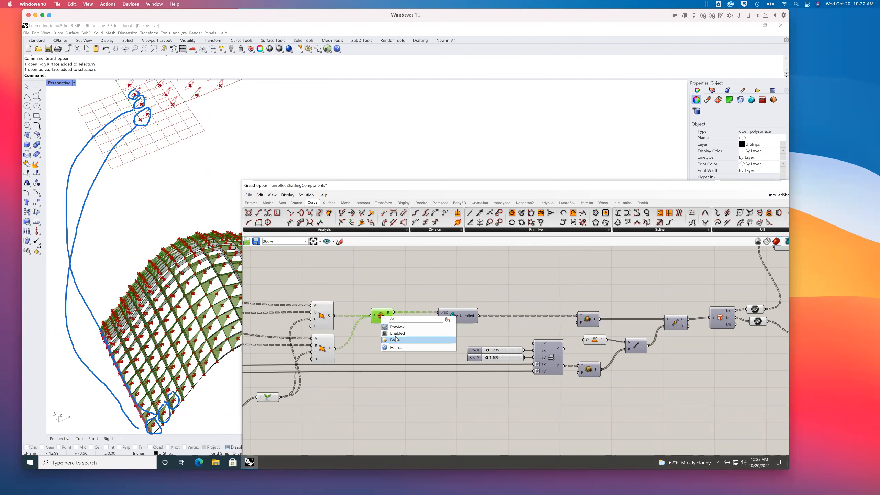
left_click(415, 340)
left_click(389, 308)
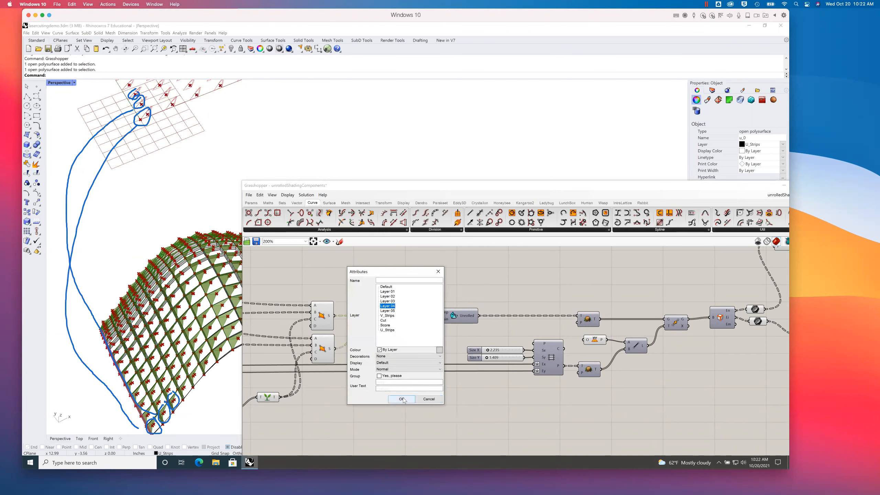
left_click(402, 399)
left_click_drag(643, 186, 455, 154)
left_click(598, 152)
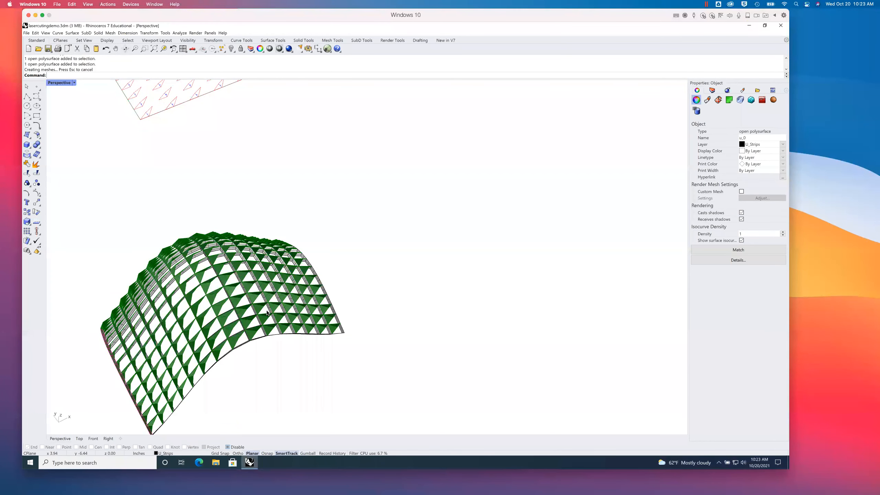
Step: Unroll the shading component at the 3D grid's lower corner using UnrollSrf with Explode set to No and Labels set to Yes
left_click(146, 239)
type("UnrollSrf")
key("Return")
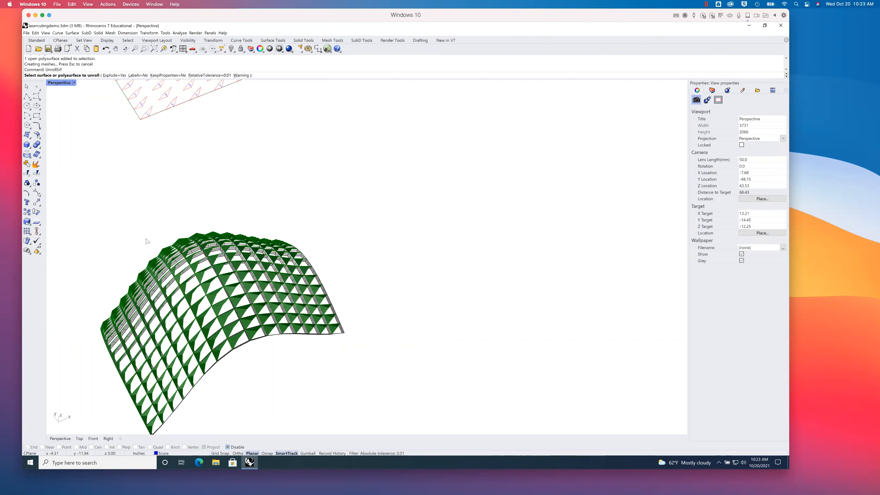
left_click(114, 75)
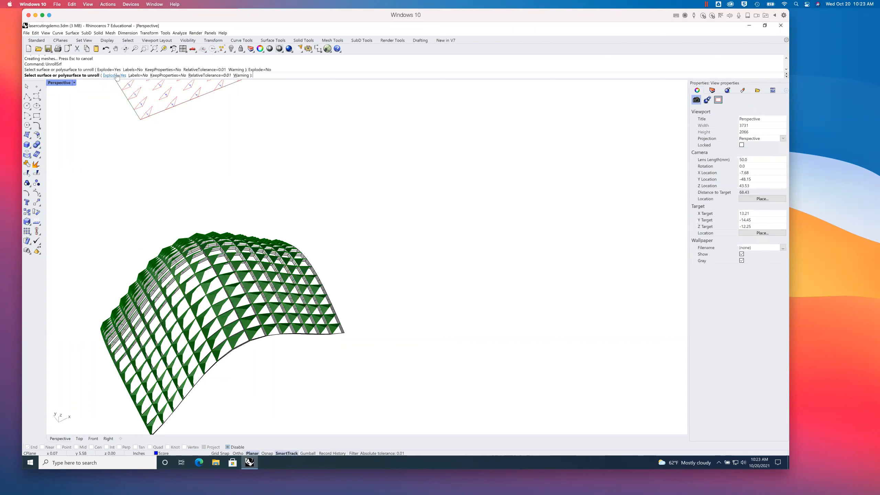
left_click(136, 75)
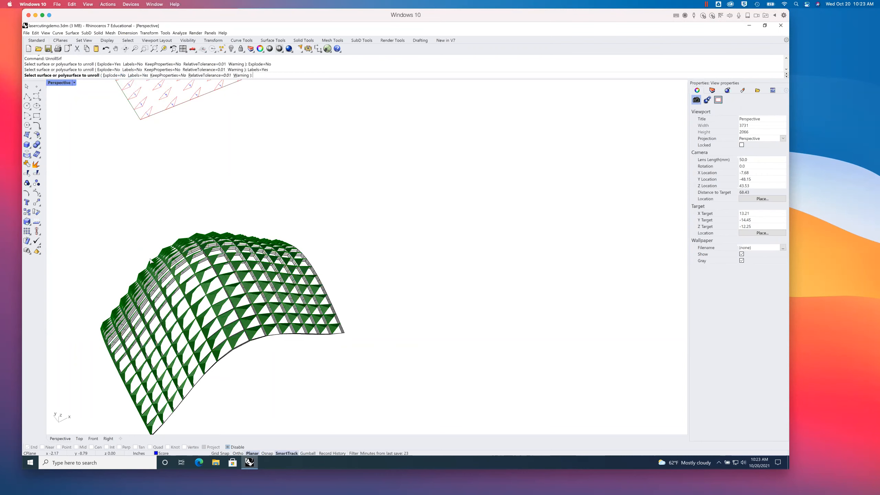
right_click_drag(179, 278, 291, 325)
scroll(294, 315, "up", 5)
left_click(302, 300)
key("Return")
Step: Examine the labelled flattened component at the corner of the unrolled layout and compare it with the neighbouring outlines
scroll(302, 301, "down", 5)
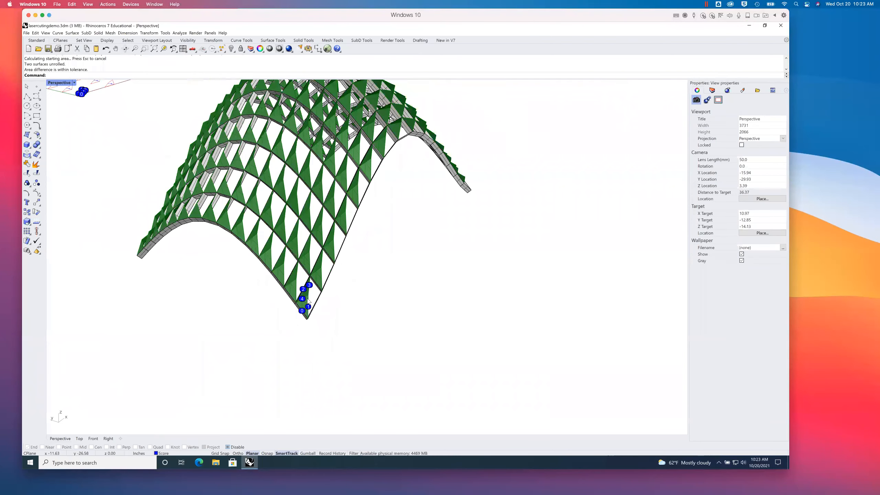
scroll(207, 208, "down", 2)
scroll(211, 218, "up", 10)
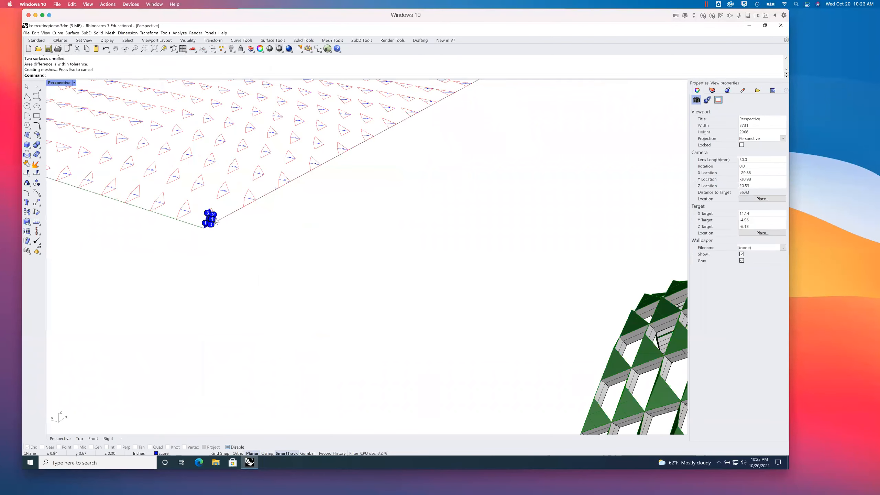
scroll(240, 229, "down", 9)
right_click_drag(269, 243, 259, 264)
scroll(265, 250, "down", 5)
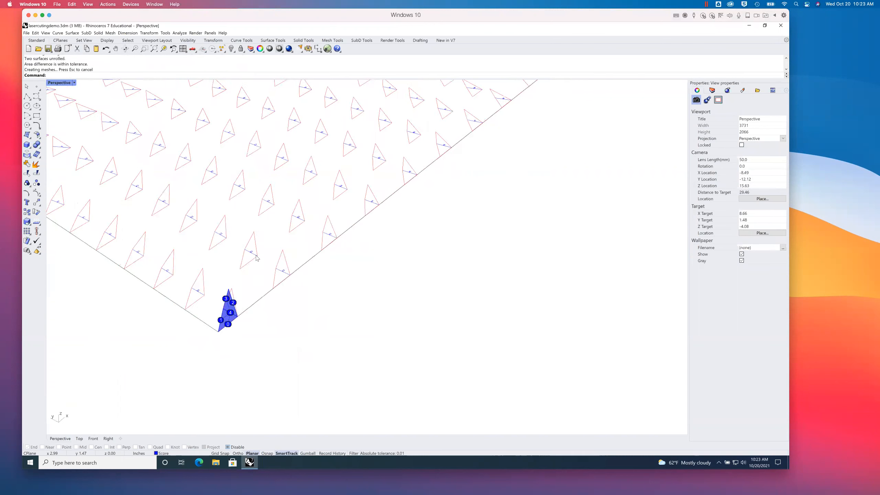
scroll(235, 297, "down", 3)
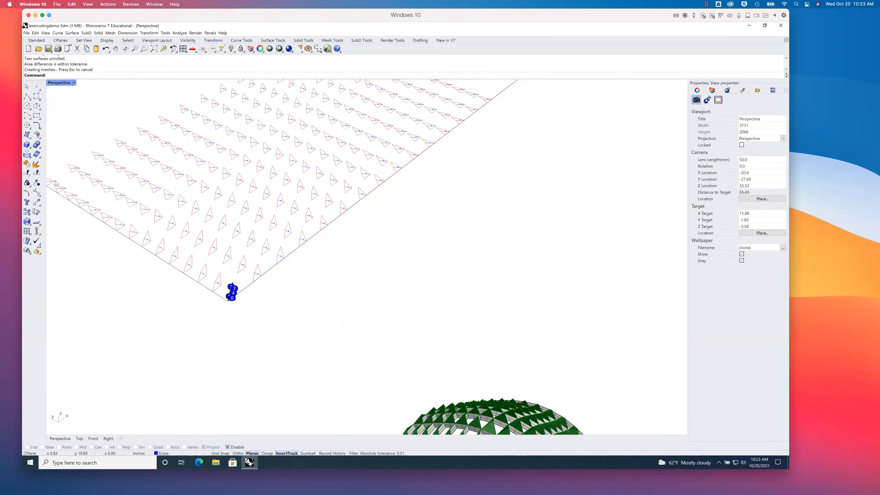
scroll(237, 294, "up", 6)
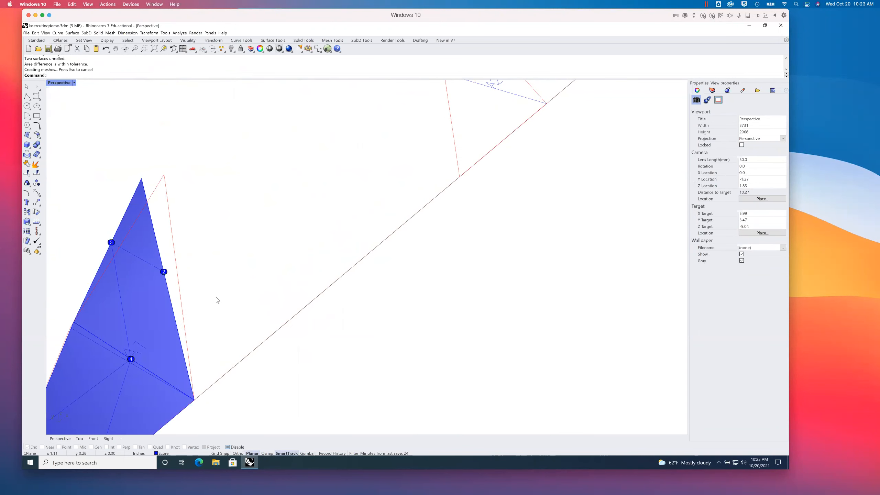
scroll(216, 299, "down", 3)
scroll(214, 288, "down", 3)
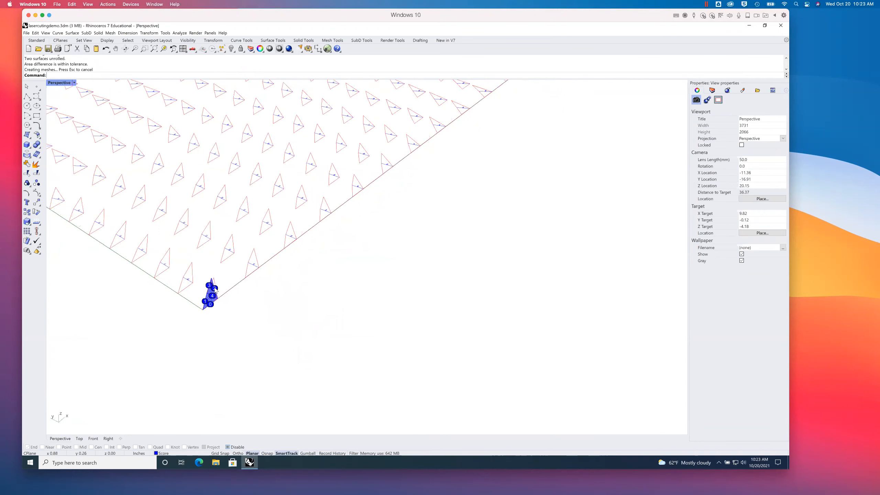
scroll(217, 287, "down", 2)
scroll(218, 288, "up", 5)
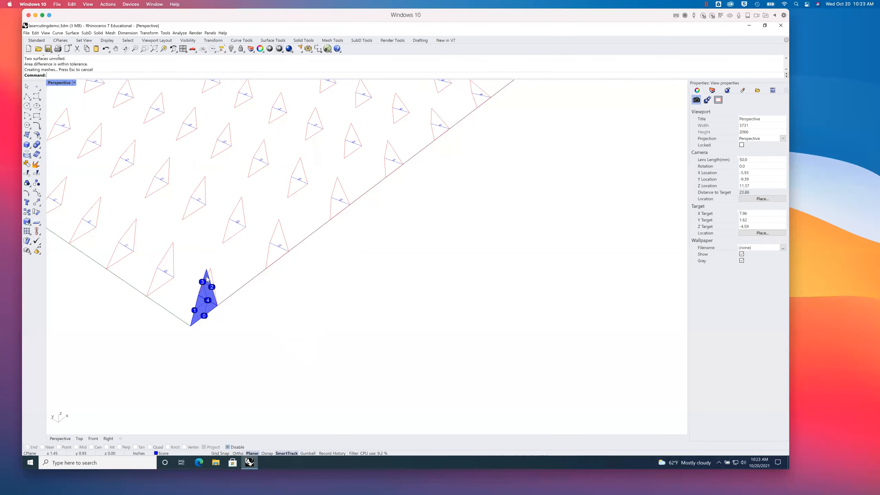
scroll(241, 280, "down", 2)
scroll(241, 280, "down", 4)
right_click_drag(347, 214, 416, 239)
right_click_drag(416, 240, 286, 291, "shift")
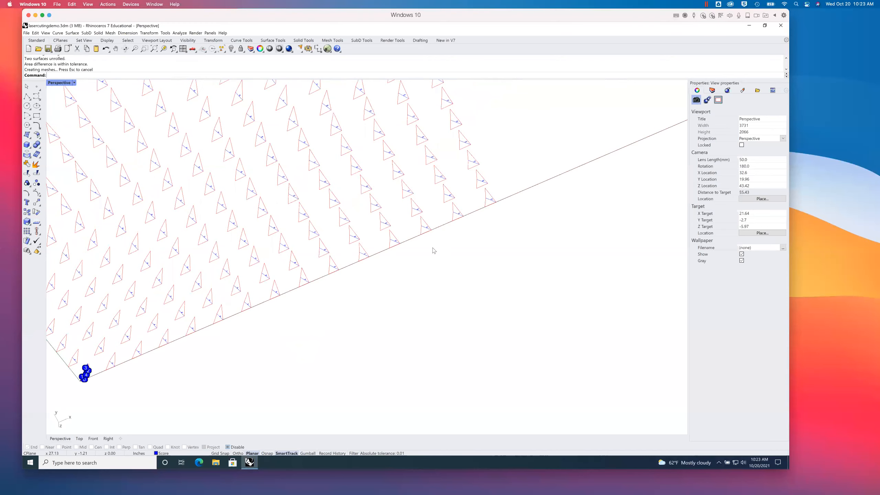
Step: Inspect the numbered edge labels on the matching corner component of the 3D shading grid
right_click_drag(155, 398, 287, 231)
scroll(324, 354, "down", 6)
right_click_drag(350, 403, 323, 319)
scroll(324, 321, "up", 5)
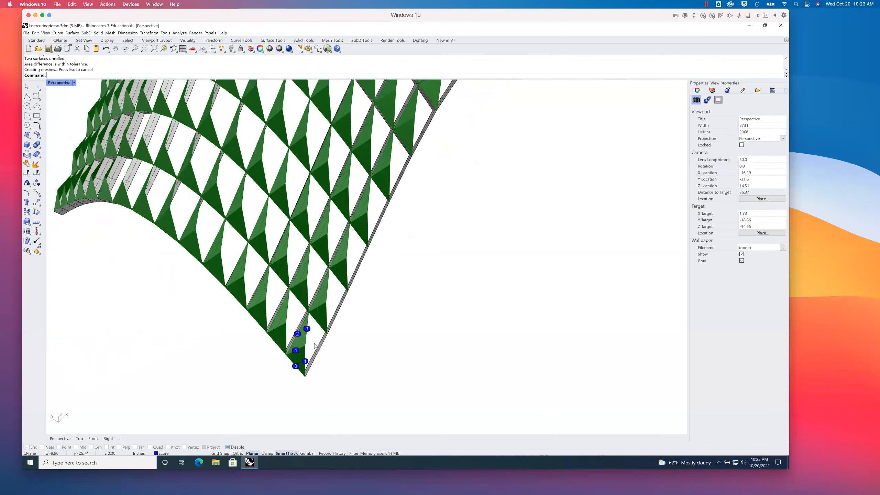
scroll(315, 345, "up", 3)
scroll(307, 357, "down", 8)
scroll(301, 359, "up", 8)
scroll(302, 360, "up", 3)
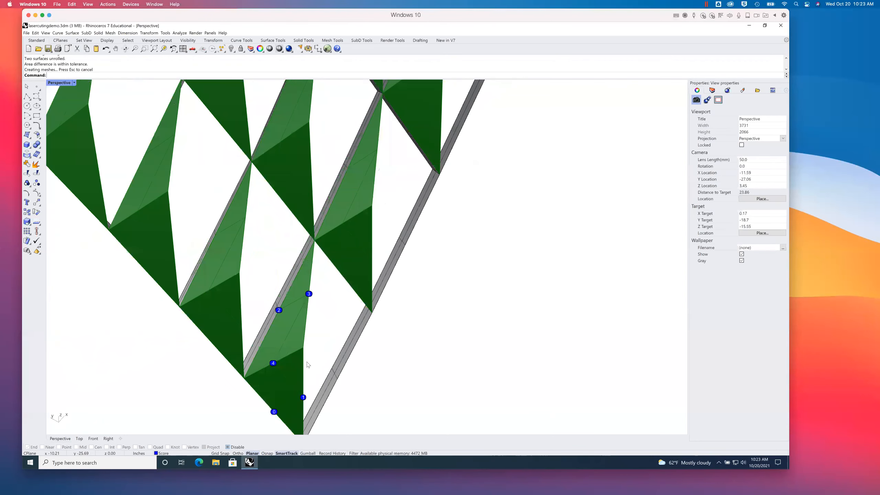
right_click_drag(306, 346, 307, 345)
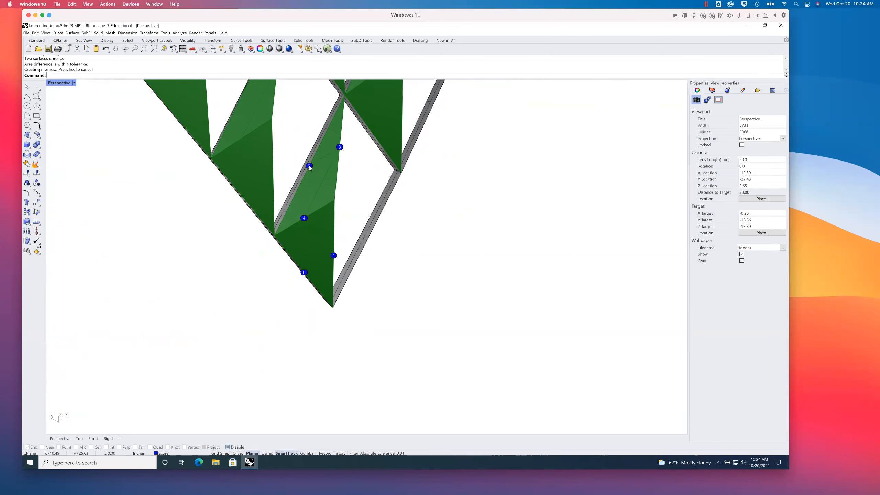
Step: Recheck the edge labels on the flattened corner component against the layout outline, and undo its unroll
scroll(305, 191, "down", 15)
right_click_drag(293, 225, 306, 272, "shift")
scroll(199, 161, "up", 15)
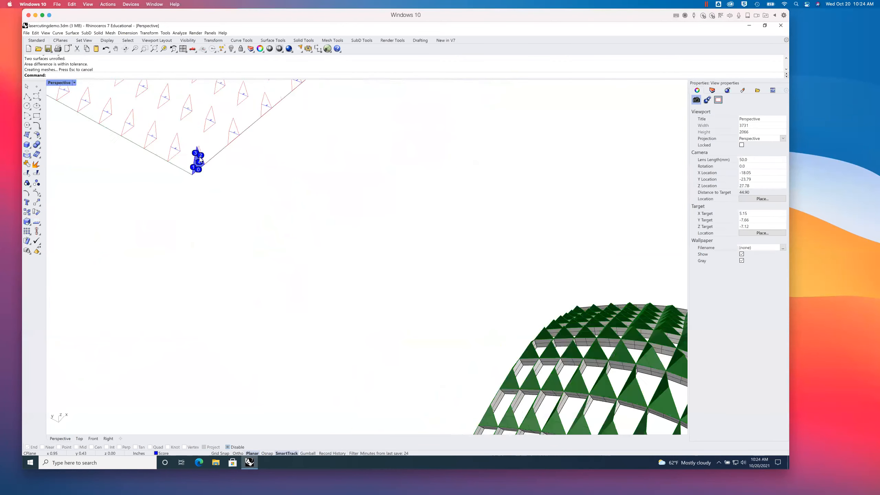
scroll(200, 161, "up", 5)
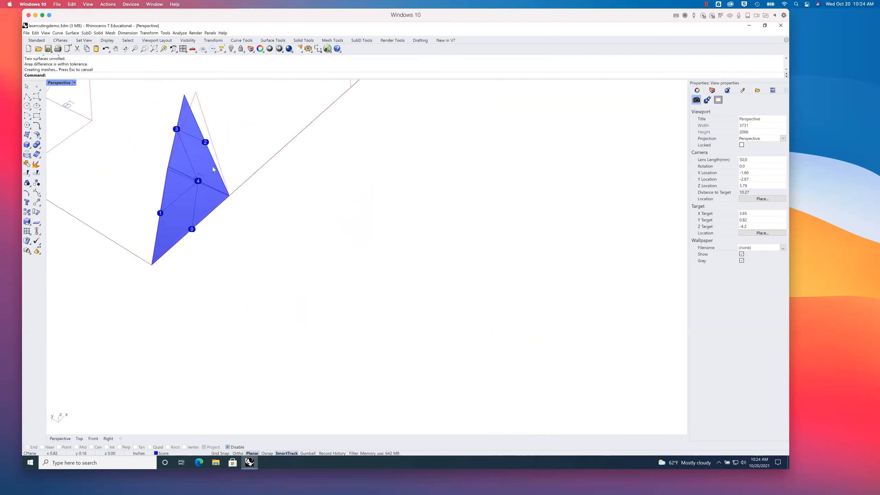
scroll(224, 200, "up", 3)
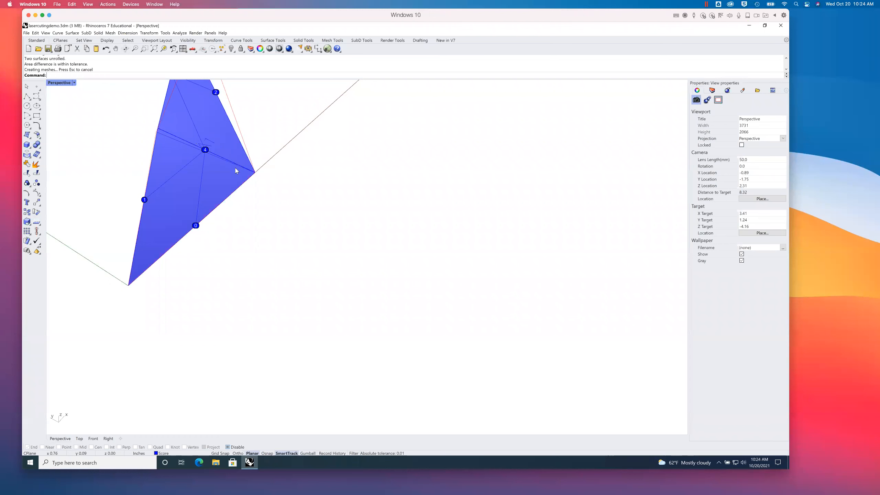
scroll(235, 170, "down", 10)
key("ctrl+z")
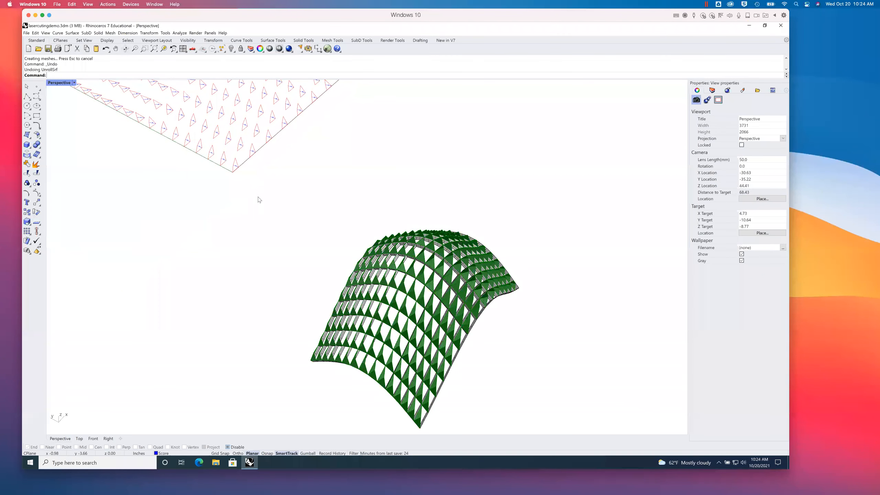